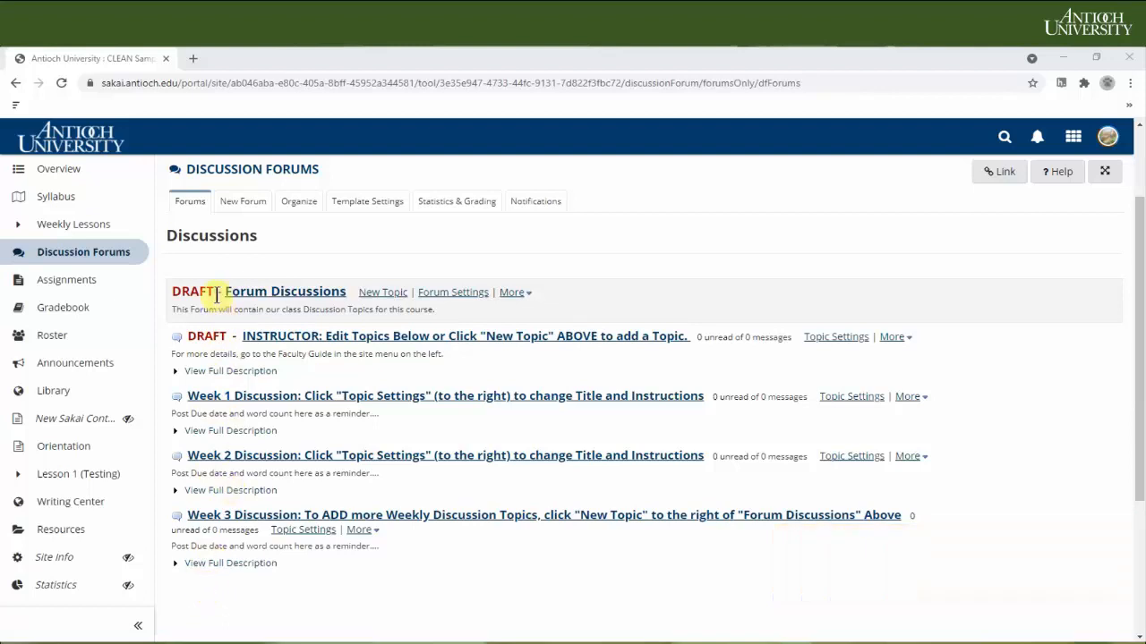
- Open the settings of the Forum Discussions forum and remove the extra space after "will" in its short description
{"action": "left_click", "coordinate": [442, 295]}
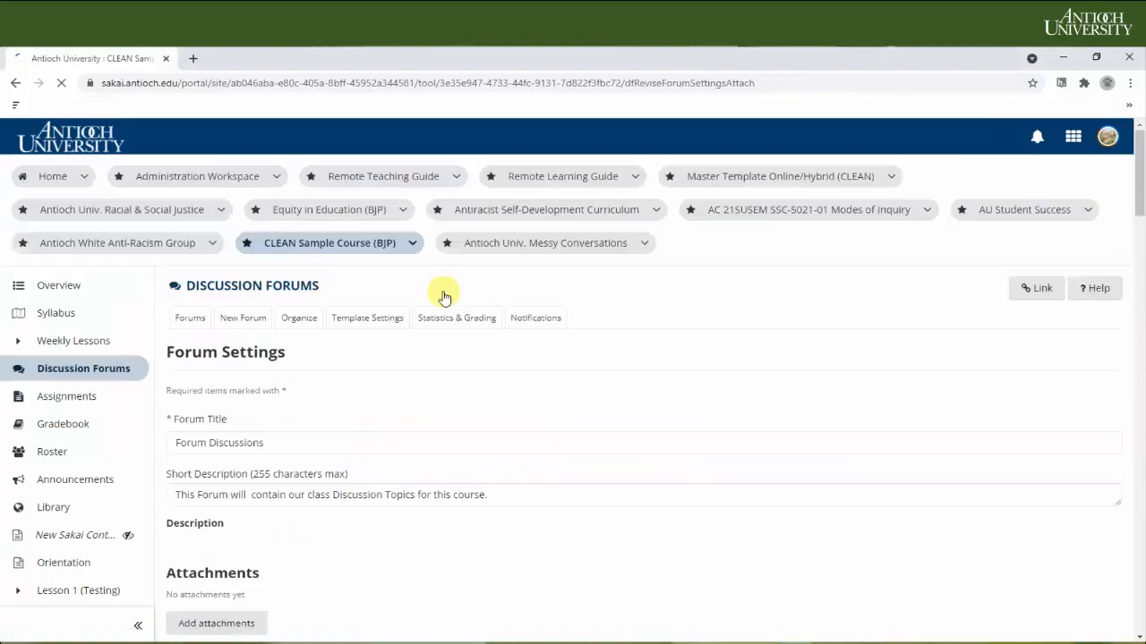
{"action": "scroll", "coordinate": [264, 416], "scroll_direction": "down", "scroll_amount": 2}
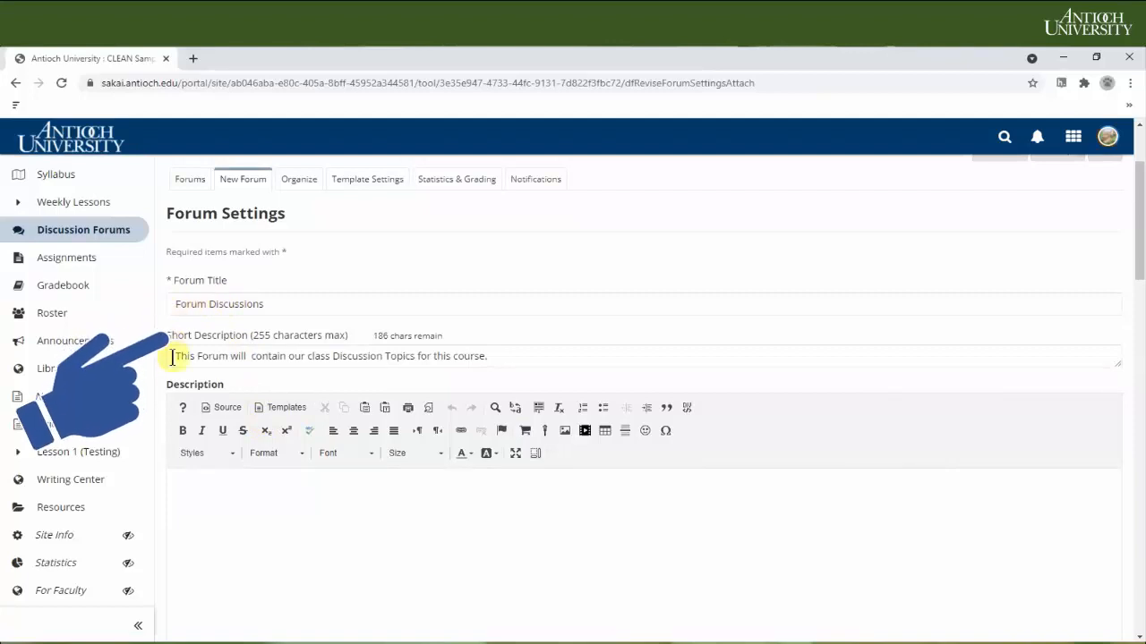
{"action": "left_click", "coordinate": [249, 358]}
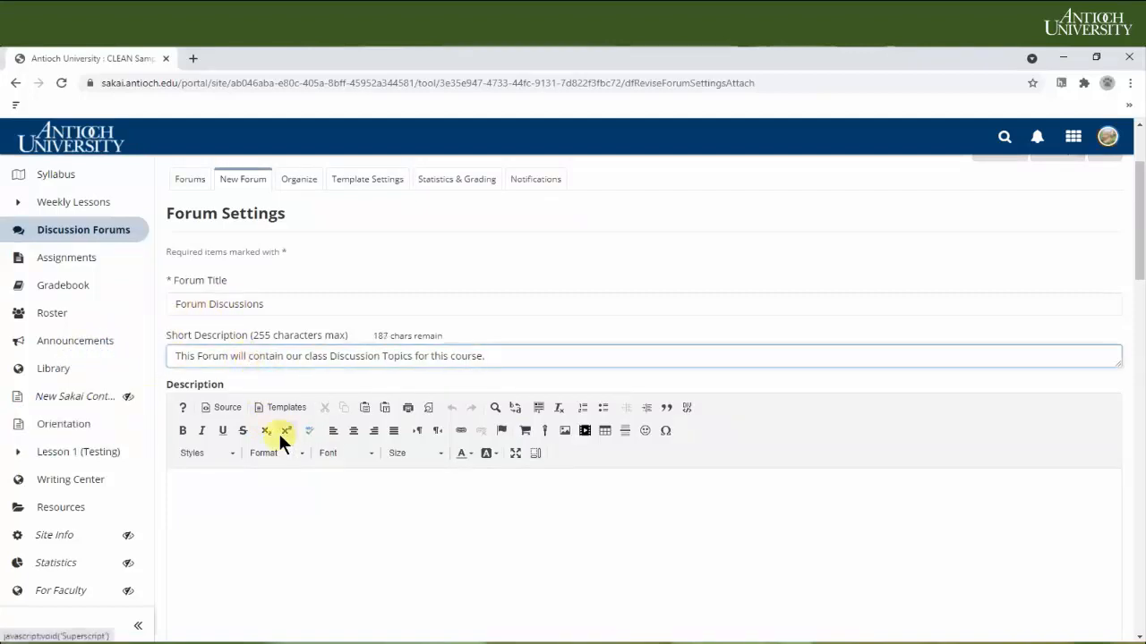
- Review the remaining Forum Discussions settings and save them to publish the draft forum
{"action": "scroll", "coordinate": [280, 438], "scroll_direction": "down", "scroll_amount": 3}
{"action": "scroll", "coordinate": [278, 444], "scroll_direction": "down", "scroll_amount": 5}
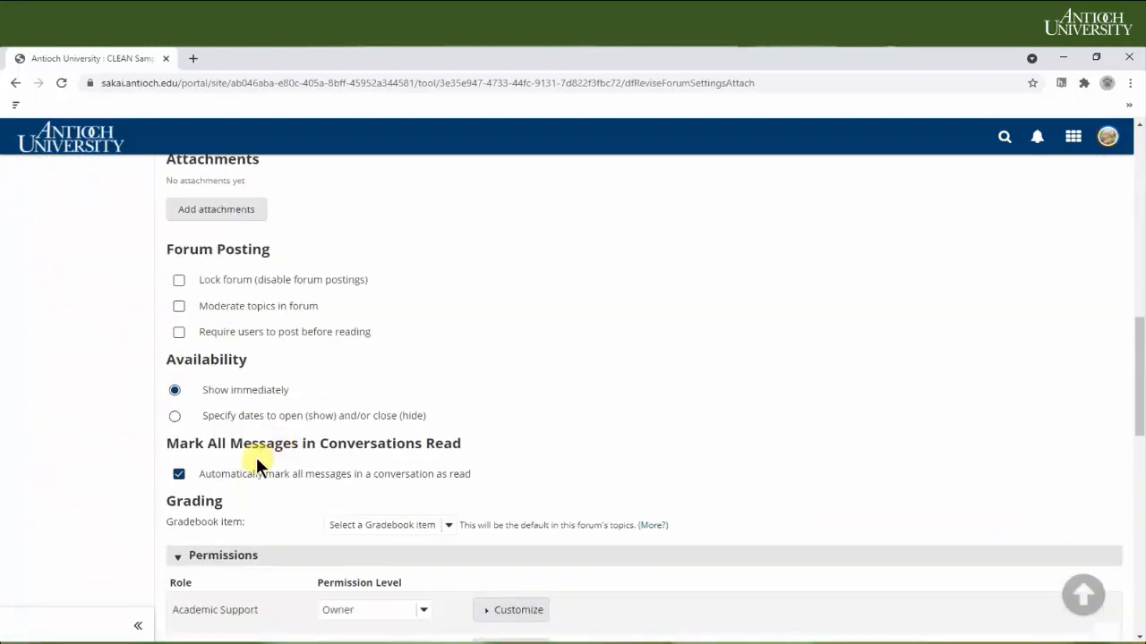
{"action": "scroll", "coordinate": [260, 421], "scroll_direction": "up", "scroll_amount": 2}
{"action": "scroll", "coordinate": [265, 383], "scroll_direction": "up", "scroll_amount": 8}
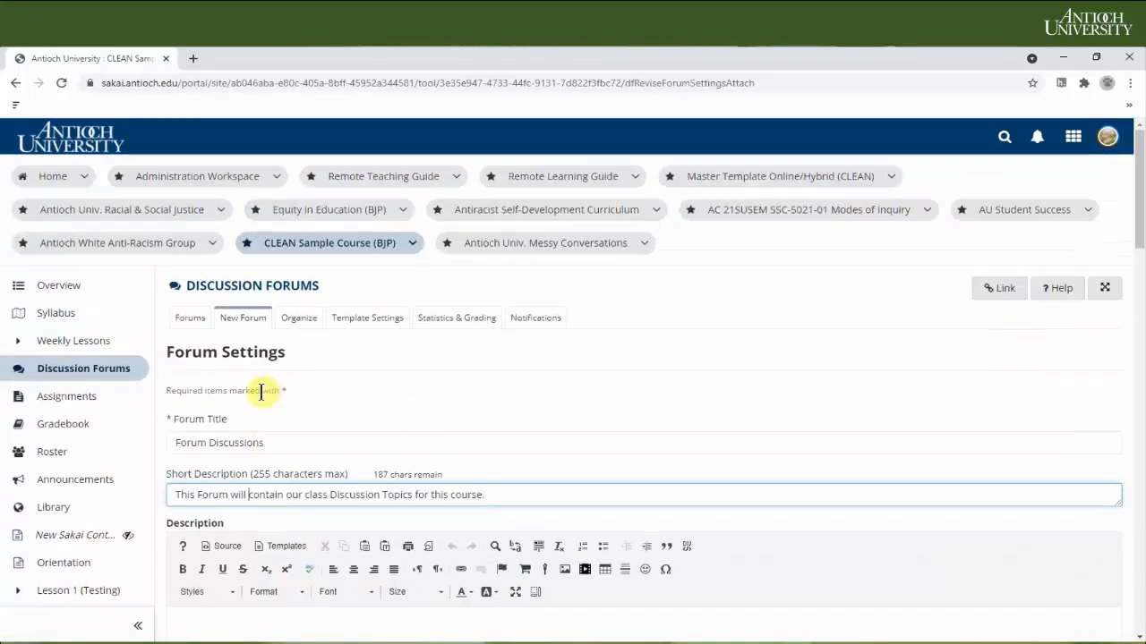
{"action": "scroll", "coordinate": [222, 517], "scroll_direction": "down", "scroll_amount": 2}
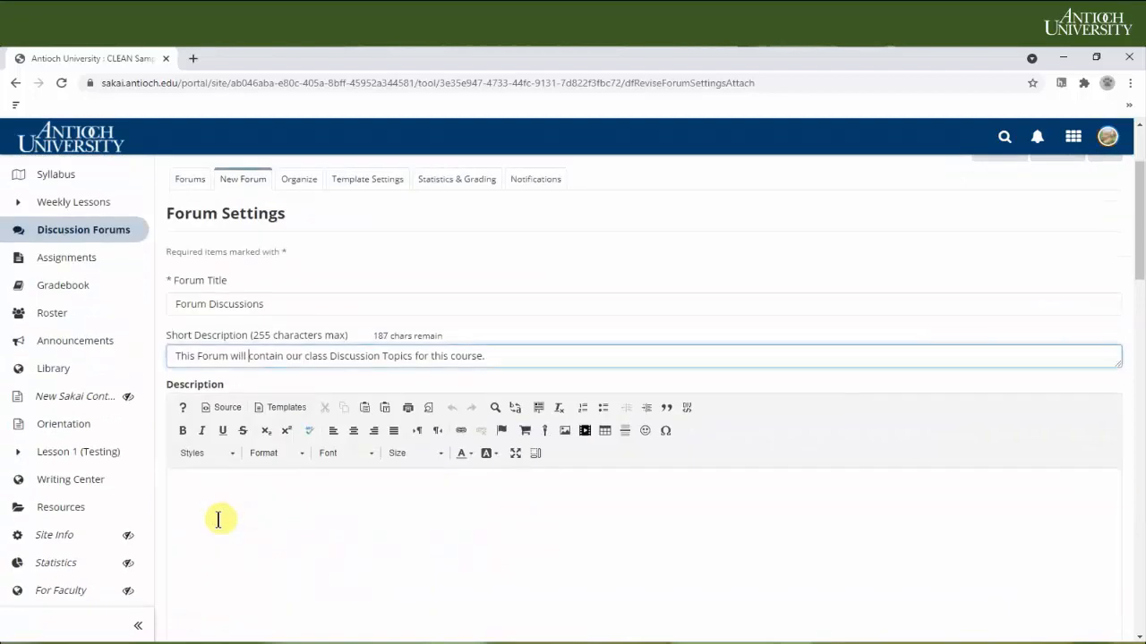
{"action": "scroll", "coordinate": [216, 526], "scroll_direction": "down", "scroll_amount": 10}
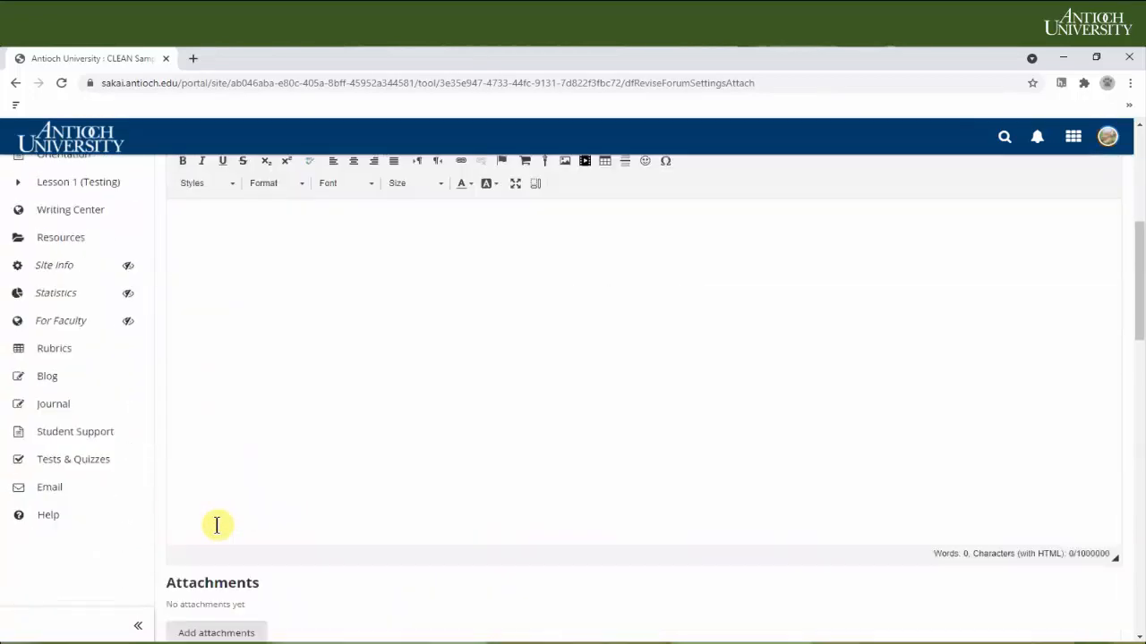
{"action": "scroll", "coordinate": [218, 523], "scroll_direction": "down", "scroll_amount": 2}
{"action": "scroll", "coordinate": [218, 530], "scroll_direction": "down", "scroll_amount": 8}
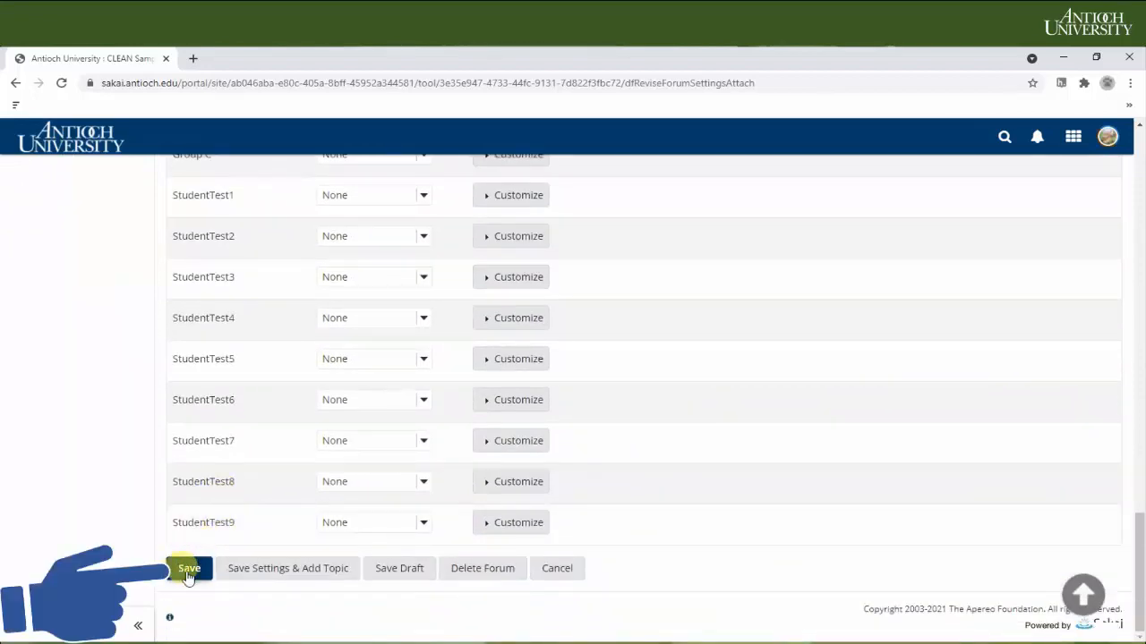
{"action": "left_click", "coordinate": [190, 572]}
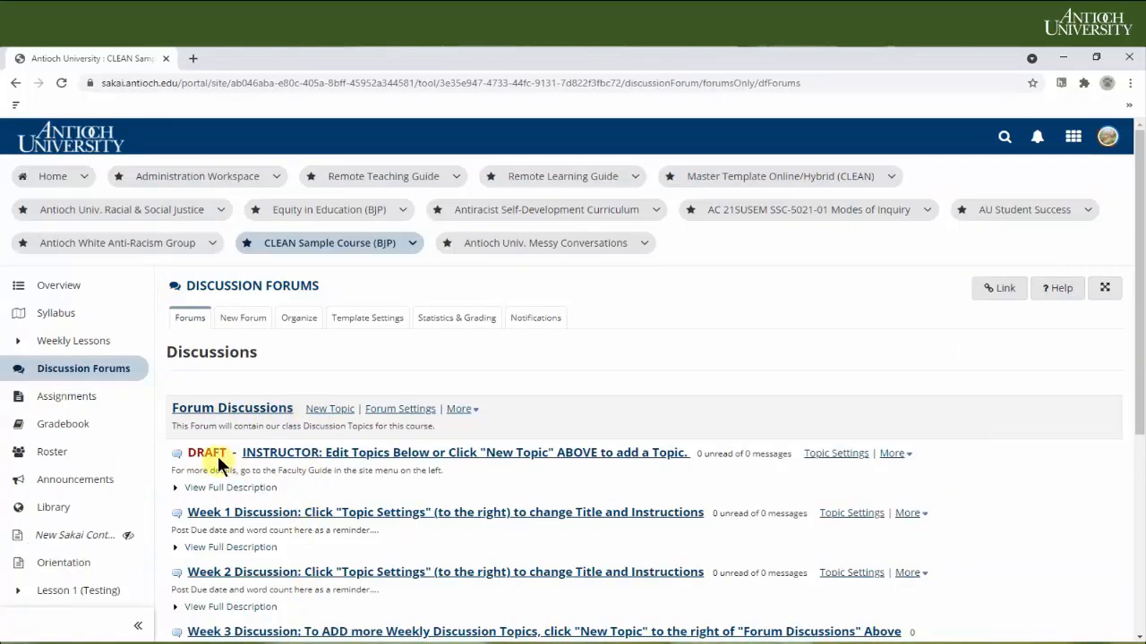
- Open the settings of the Week 1 discussion topic and change its title to "Week 1: What is the meaning of life?"
{"action": "scroll", "coordinate": [232, 463], "scroll_direction": "down", "scroll_amount": 3}
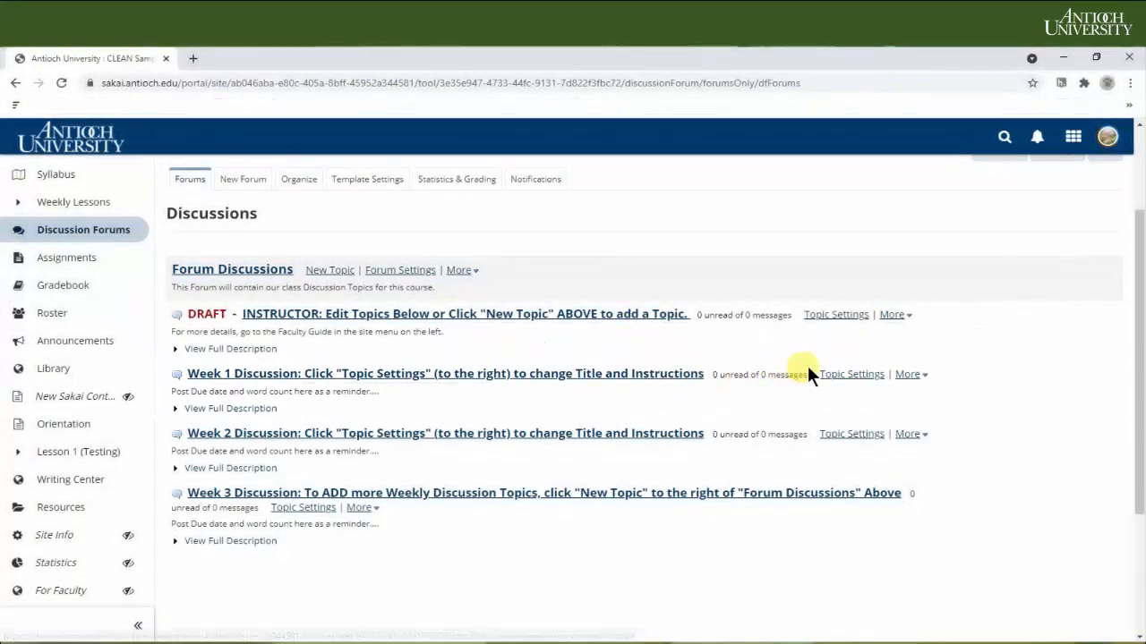
{"action": "left_click", "coordinate": [846, 376]}
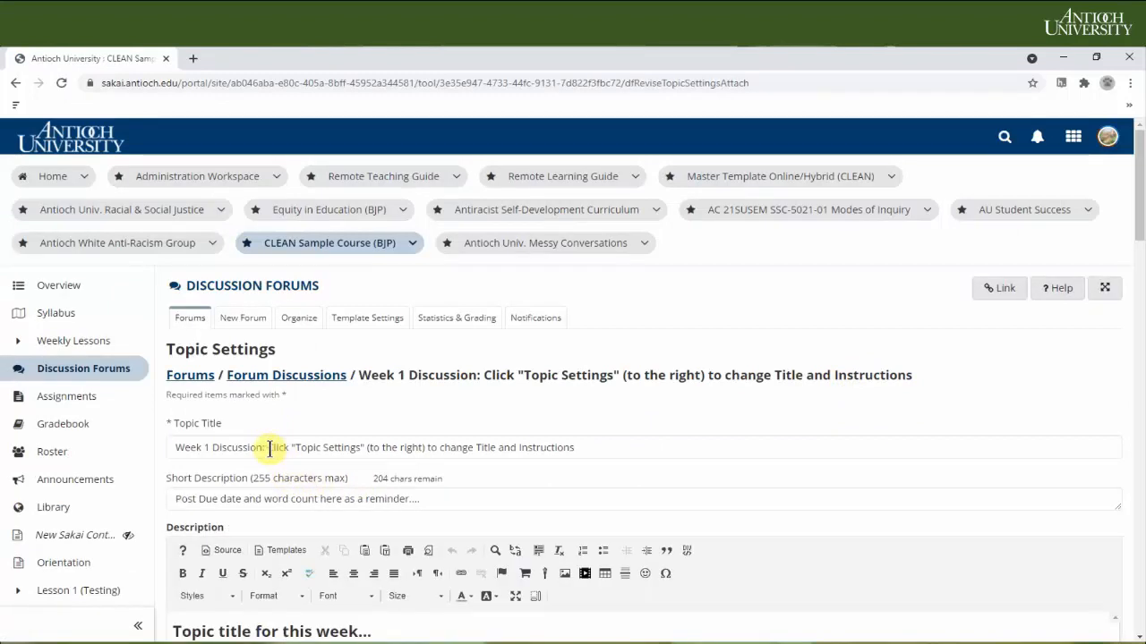
{"action": "left_click_drag", "start_coordinate": [268, 447], "coordinate": [608, 449]}
{"action": "key", "text": "BackSpace"}
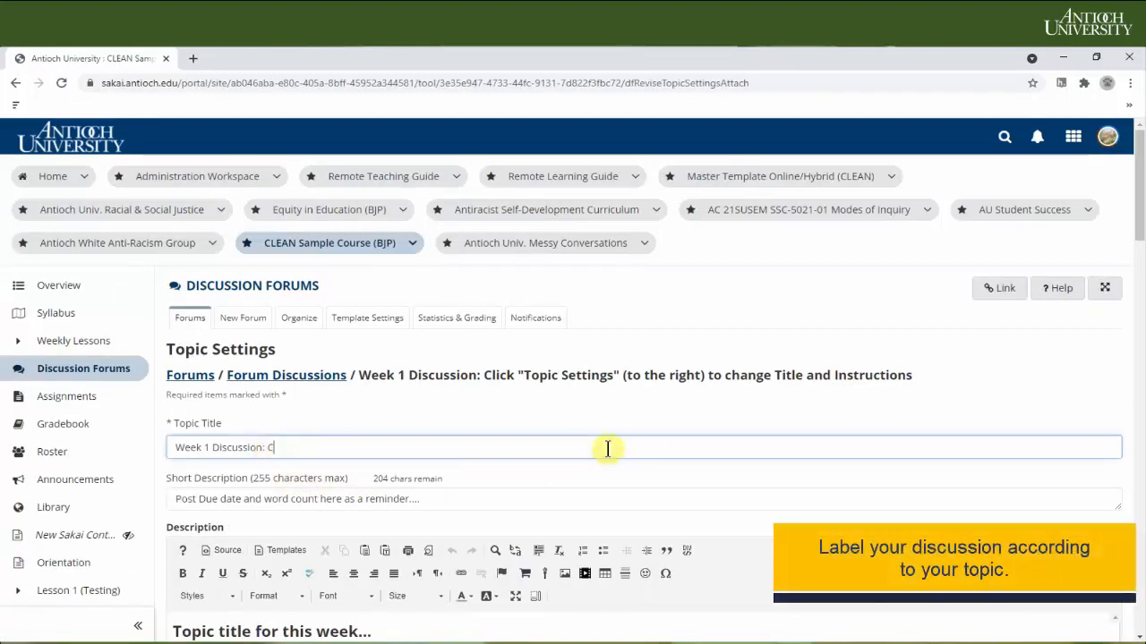
{"action": "key", "text": "BackSpace"}
{"action": "key", "text": "BackSpace"}
{"action": "key", "text": "BackSpace"}
{"action": "key", "text": "BackSpace"}
{"action": "key", "text": "BackSpace"}
{"action": "key", "text": "BackSpace"}
{"action": "key", "text": "BackSpace"}
{"action": "key", "text": "BackSpace"}
{"action": "key", "text": "BackSpace"}
{"action": "key", "text": "BackSpace"}
{"action": "key", "text": "BackSpace"}
{"action": "key", "text": "BackSpace"}
{"action": "key", "text": "BackSpace"}
{"action": "key", "text": "BackSpace"}
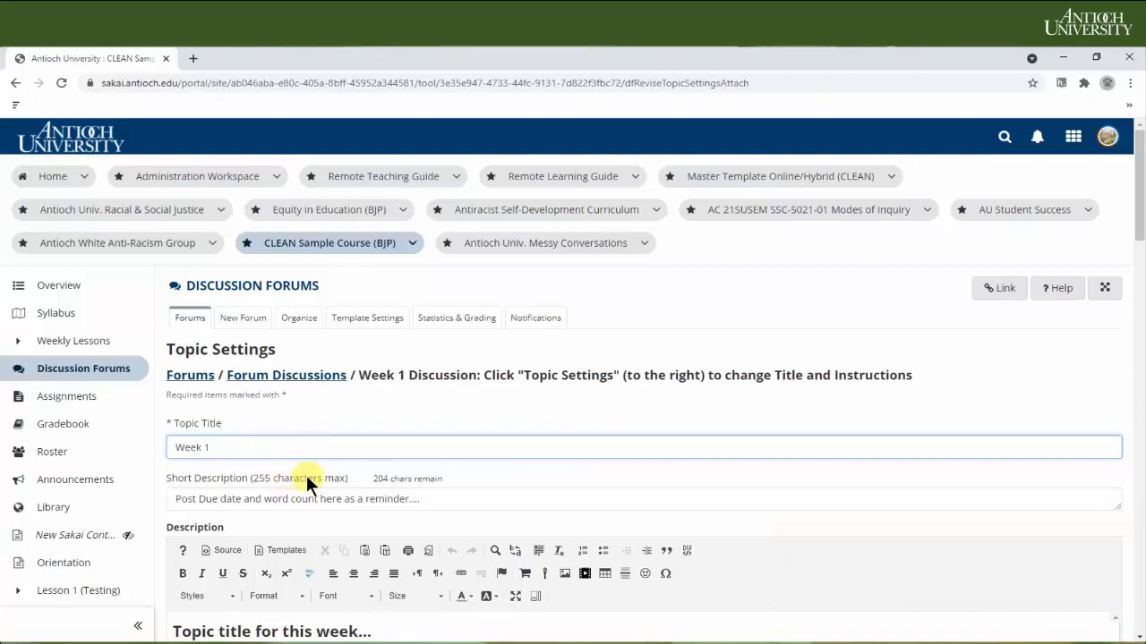
{"action": "type", "text": ":"}
{"action": "type", "text": "What is the meaning of life?"}
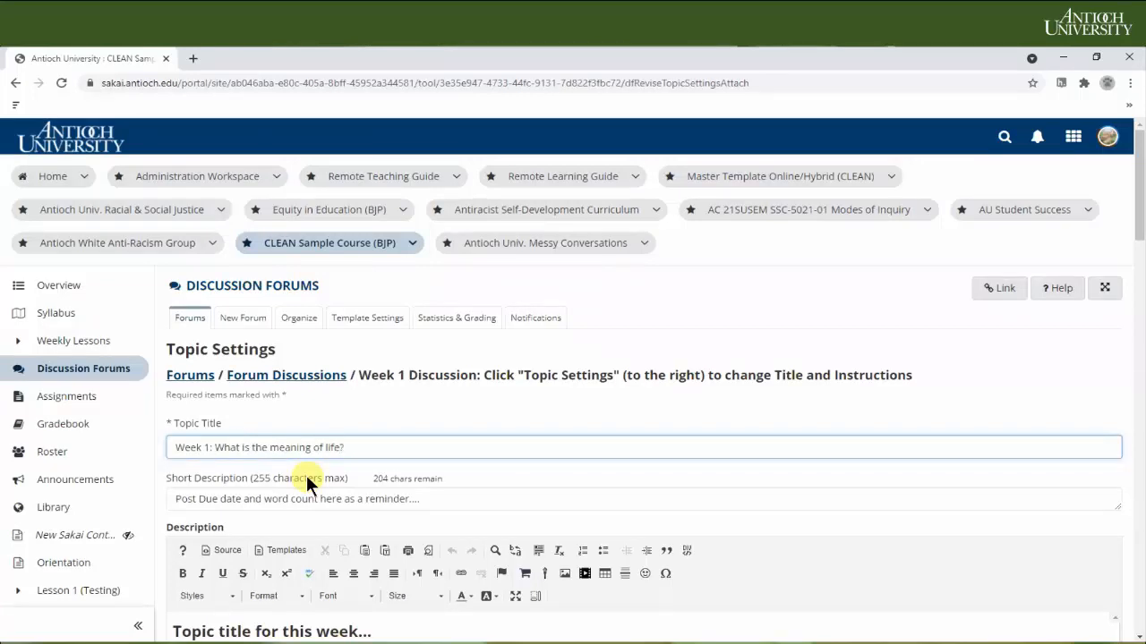
- Replace the short description with "Please post by midnight on September 1 and response to at least two other posts by September 6 at midnight."
{"action": "scroll", "coordinate": [306, 475], "scroll_direction": "down", "scroll_amount": 2}
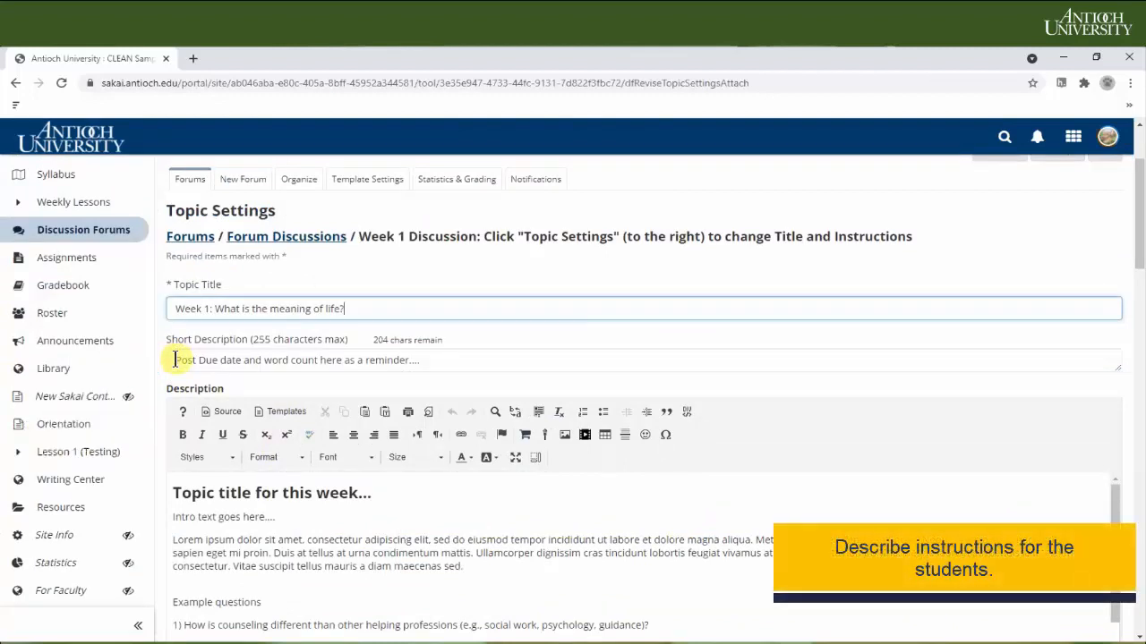
{"action": "left_click_drag", "start_coordinate": [175, 360], "coordinate": [492, 366]}
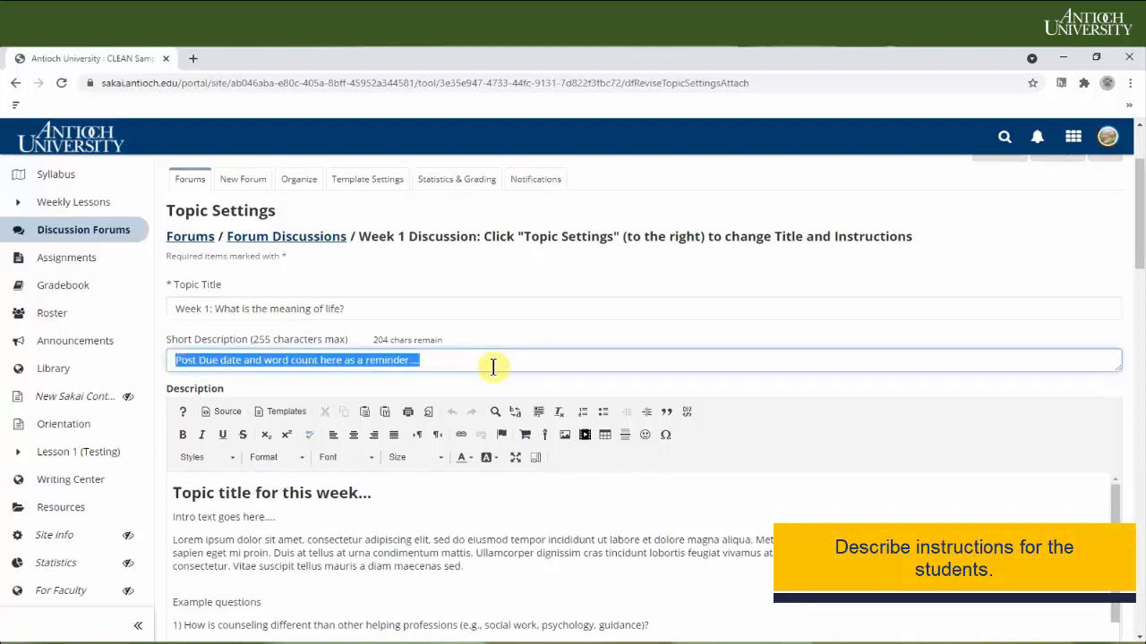
{"action": "type", "text": "P"}
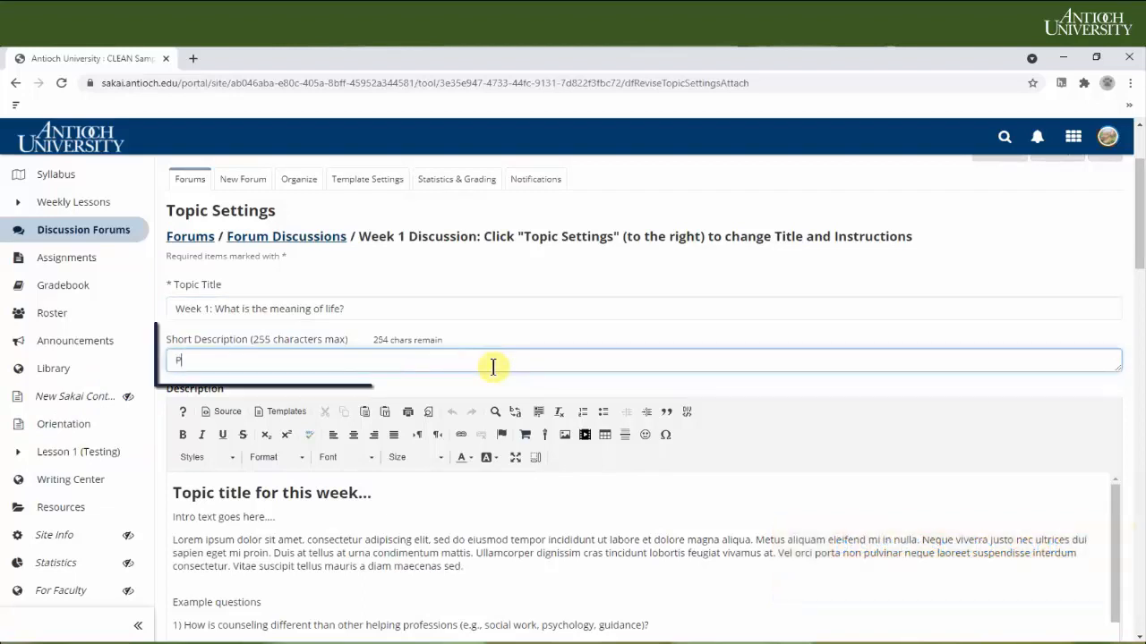
{"action": "type", "text": "lease post by midnight on Septermber "}
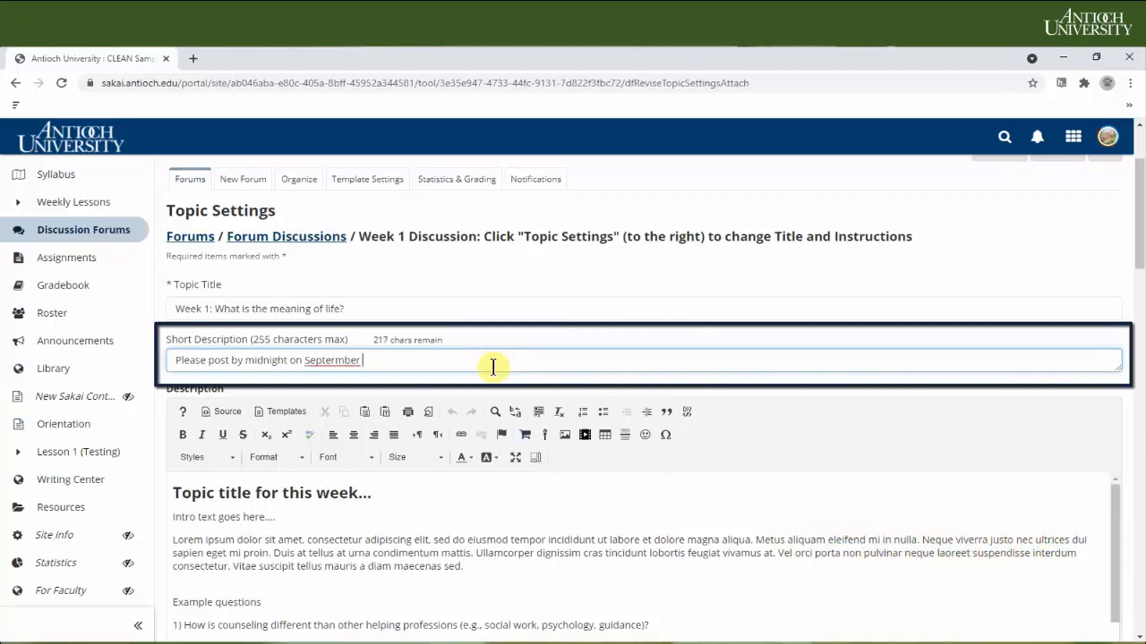
{"action": "type", "text": "1"}
{"action": "left_click", "coordinate": [332, 359]}
{"action": "key", "text": "BackSpace"}
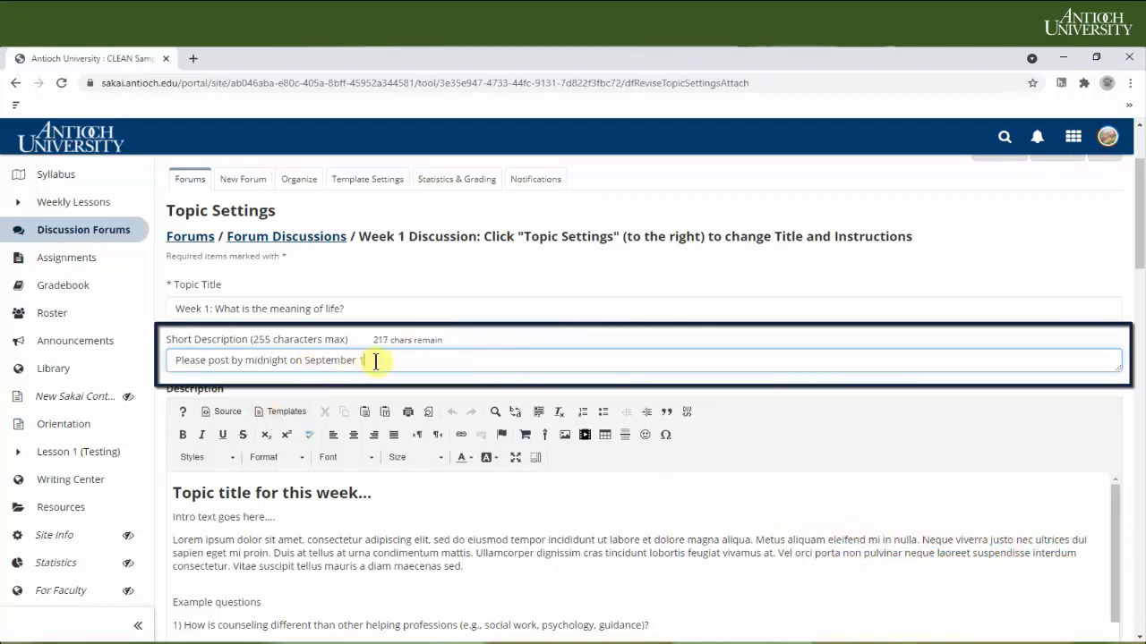
{"action": "left_click", "coordinate": [376, 360]}
{"action": "type", "text": "and response to allt least two other posts by"}
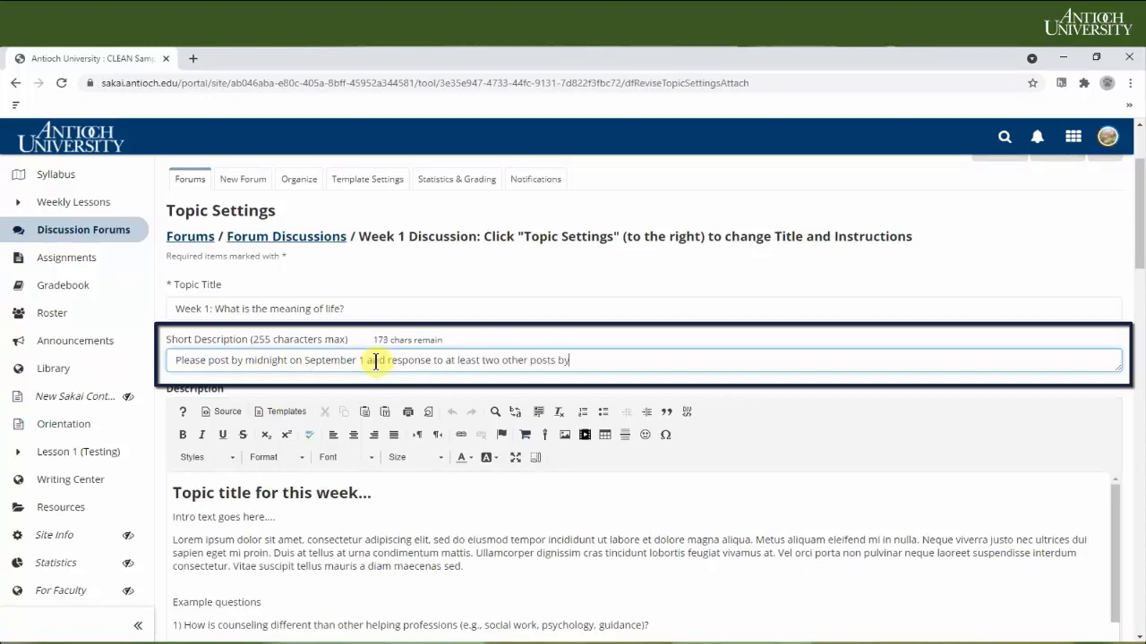
{"action": "type", "text": " Spetptember 6 at midnight."}
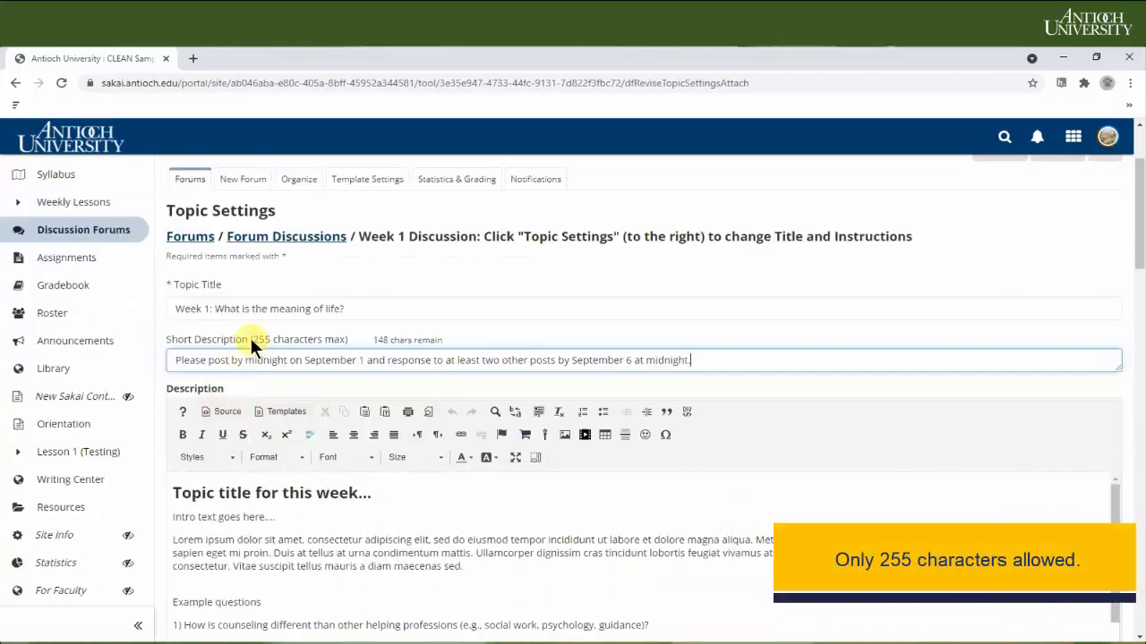
- Try the Moderate Topic posting option for the Week 1 topic and turn it back off
{"action": "scroll", "coordinate": [286, 358], "scroll_direction": "down", "scroll_amount": 2}
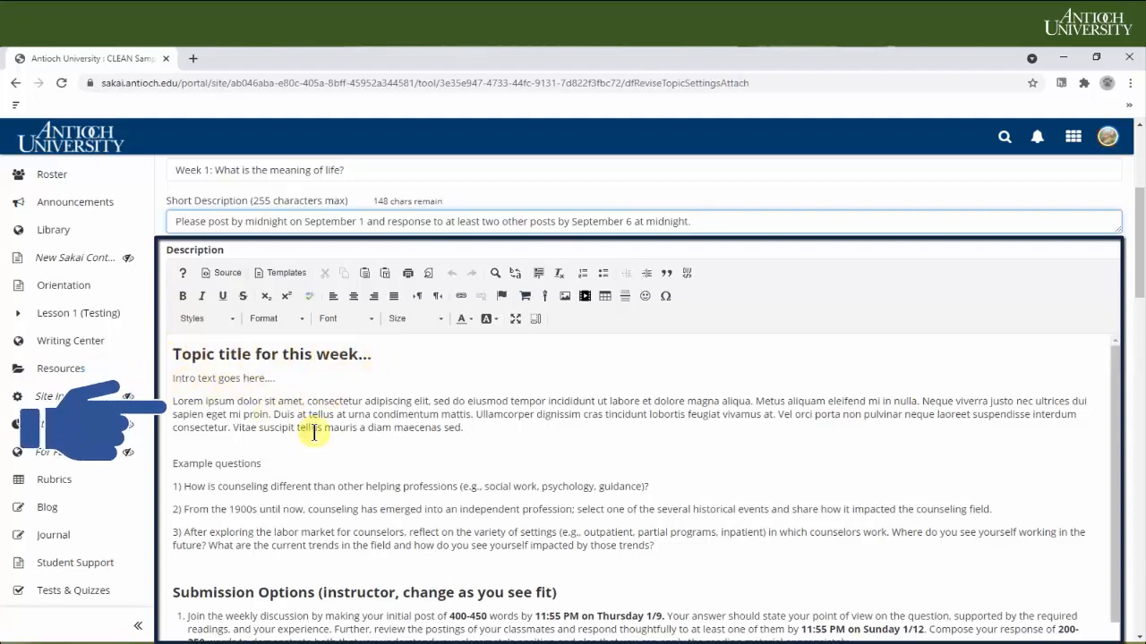
{"action": "scroll", "coordinate": [313, 434], "scroll_direction": "down", "scroll_amount": 3}
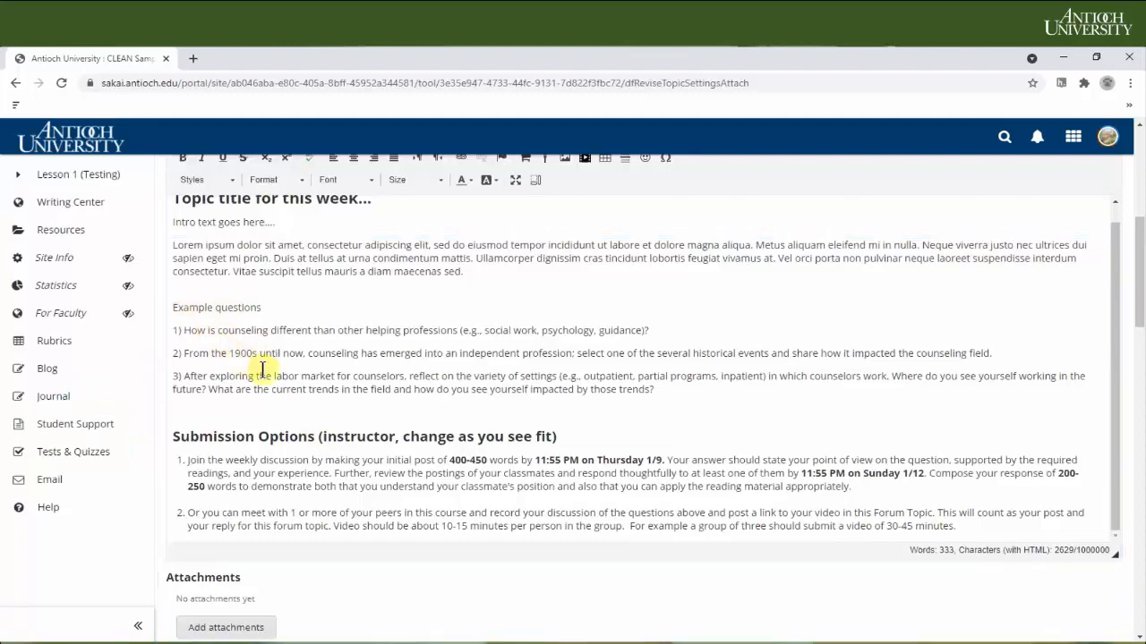
{"action": "scroll", "coordinate": [258, 340], "scroll_direction": "down", "scroll_amount": 3}
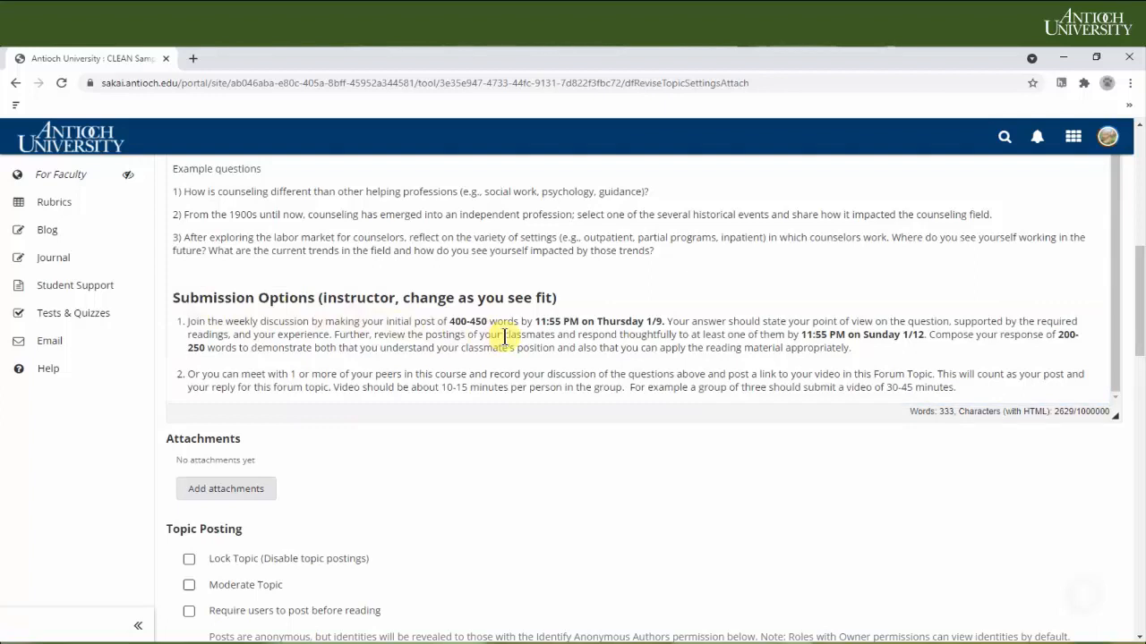
{"action": "scroll", "coordinate": [341, 314], "scroll_direction": "down", "scroll_amount": 3}
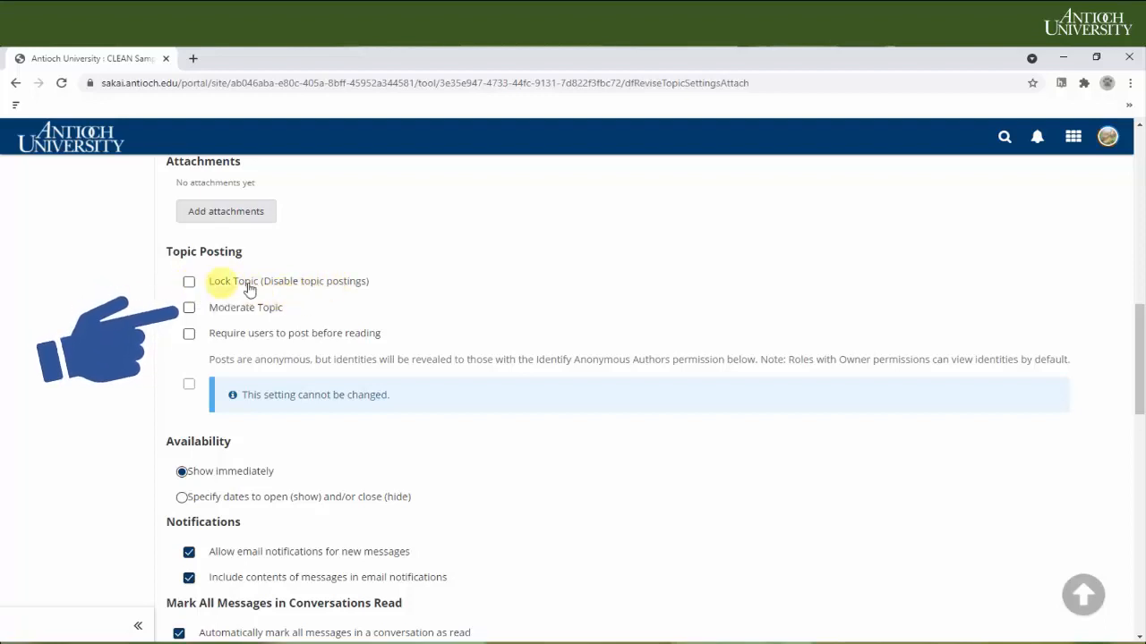
{"action": "left_click", "coordinate": [188, 308]}
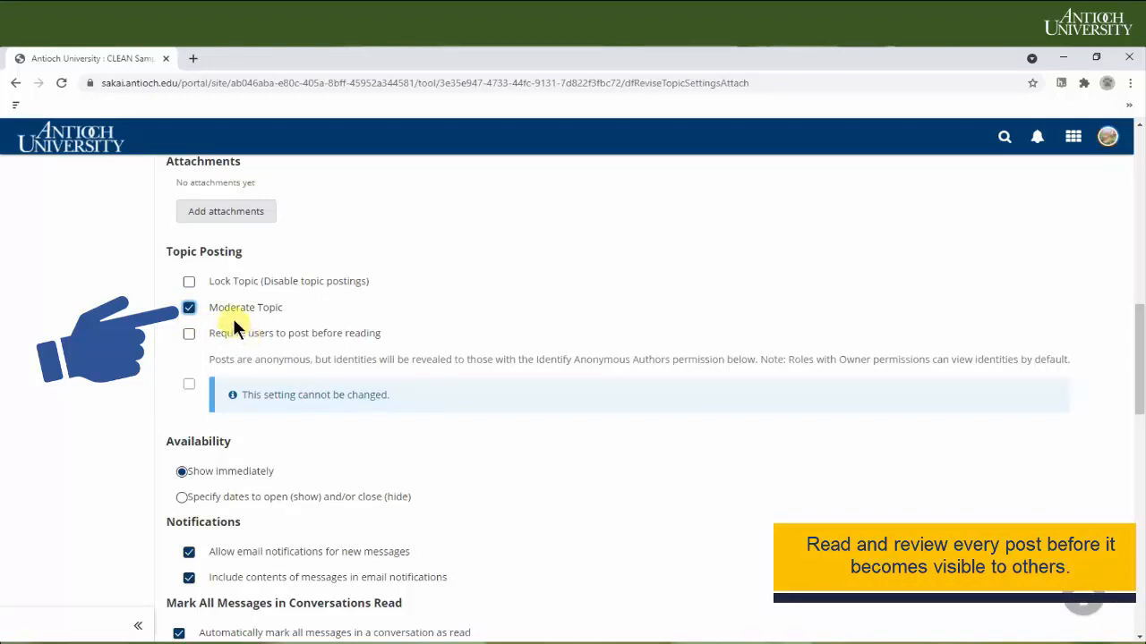
{"action": "left_click", "coordinate": [187, 307]}
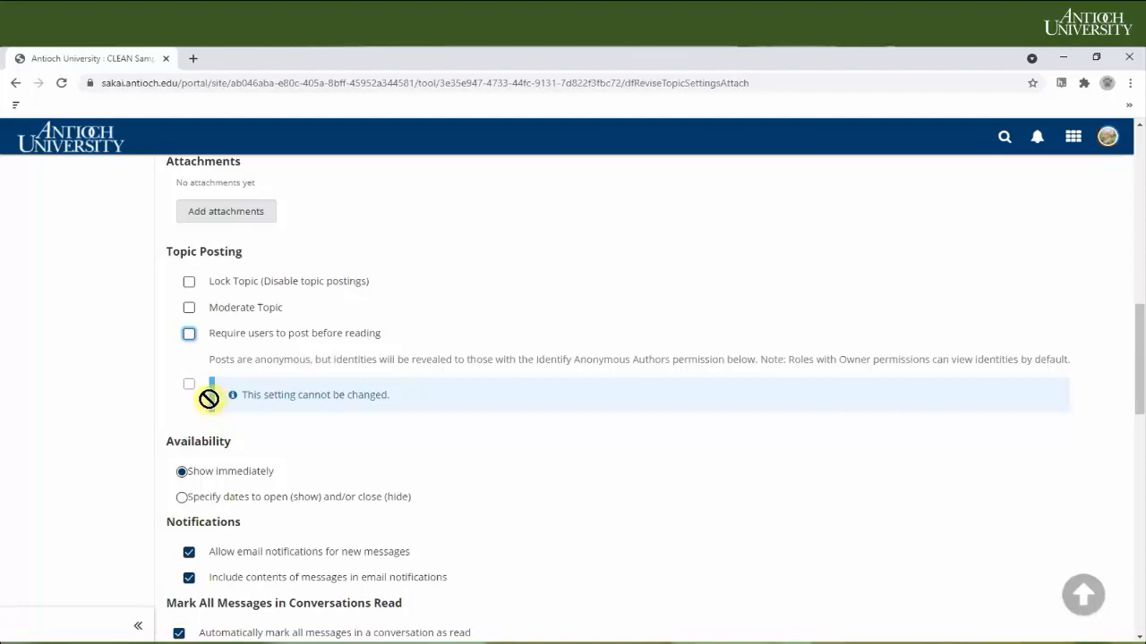
- Try specifying open and close dates for the topic's availability and set it back to Show immediately
{"action": "scroll", "coordinate": [209, 399], "scroll_direction": "down", "scroll_amount": 3}
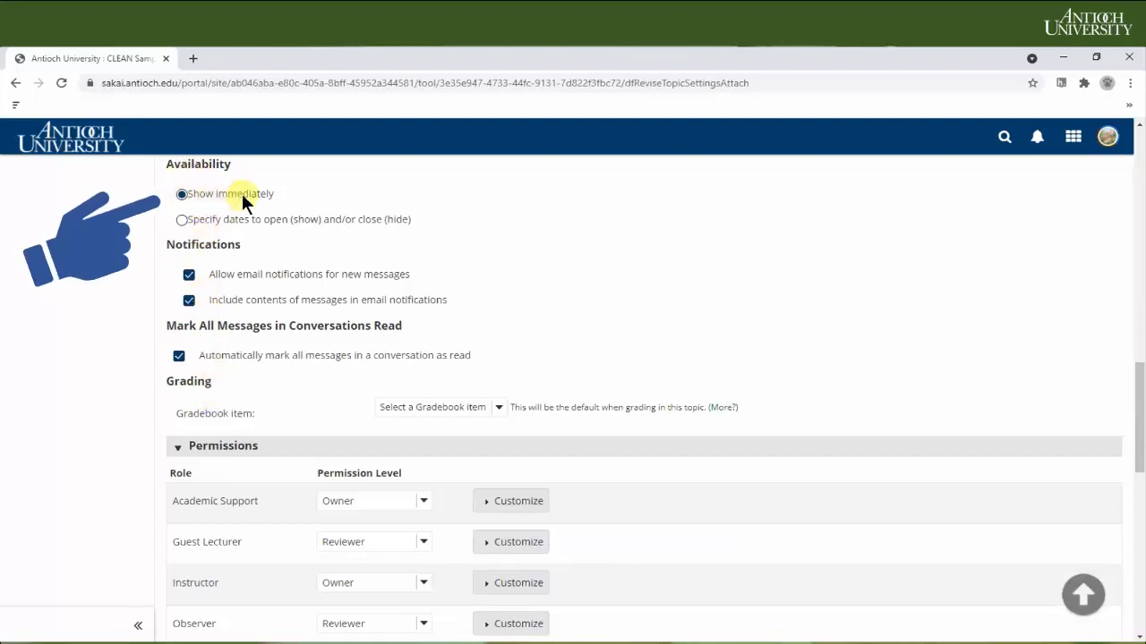
{"action": "left_click", "coordinate": [181, 220]}
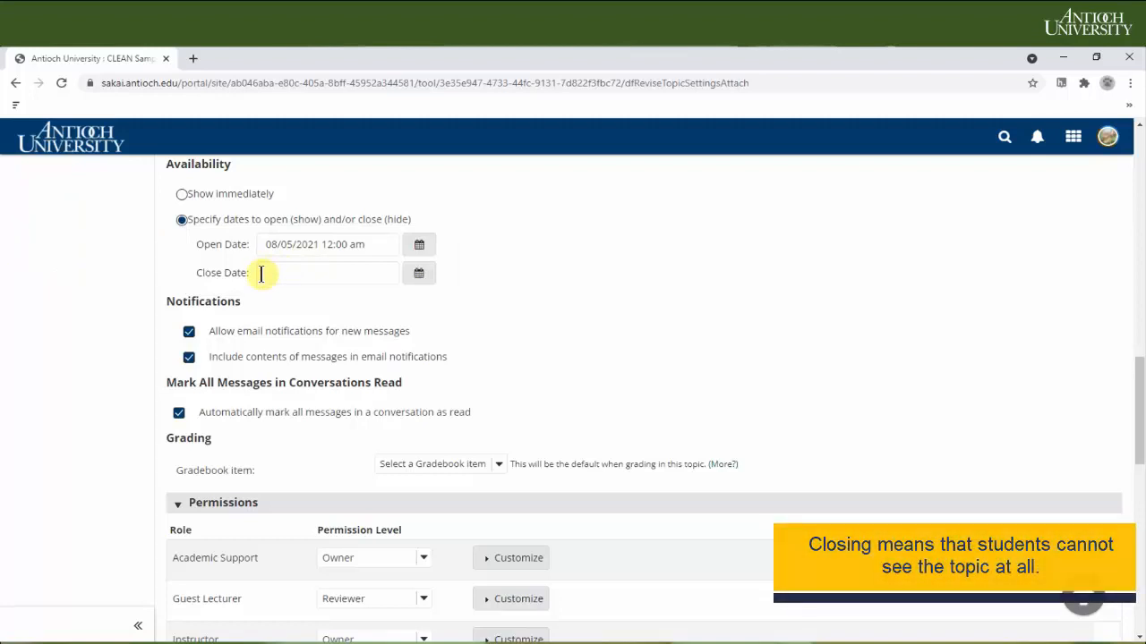
{"action": "scroll", "coordinate": [260, 274], "scroll_direction": "up", "scroll_amount": 4}
{"action": "scroll", "coordinate": [261, 274], "scroll_direction": "up", "scroll_amount": 1}
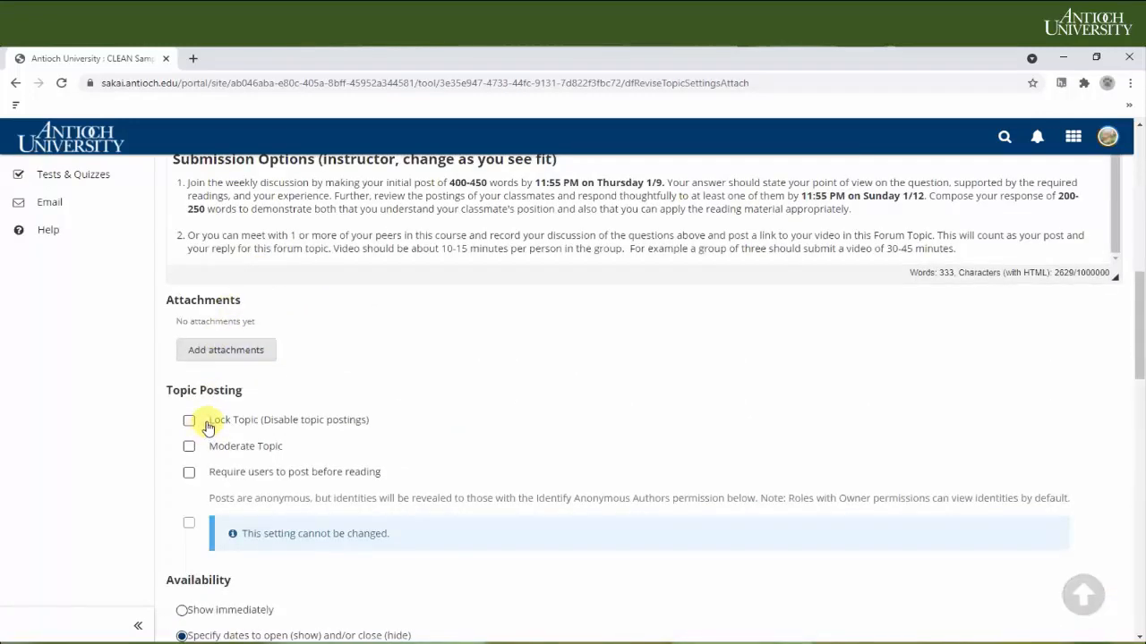
{"action": "scroll", "coordinate": [208, 427], "scroll_direction": "down", "scroll_amount": 5}
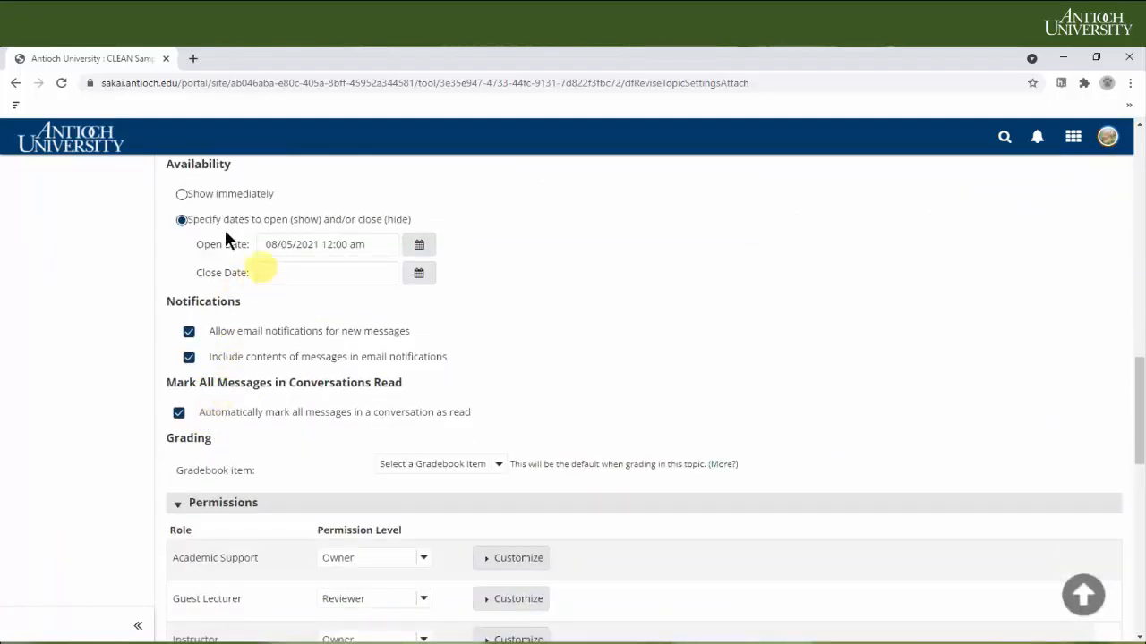
{"action": "left_click", "coordinate": [182, 194]}
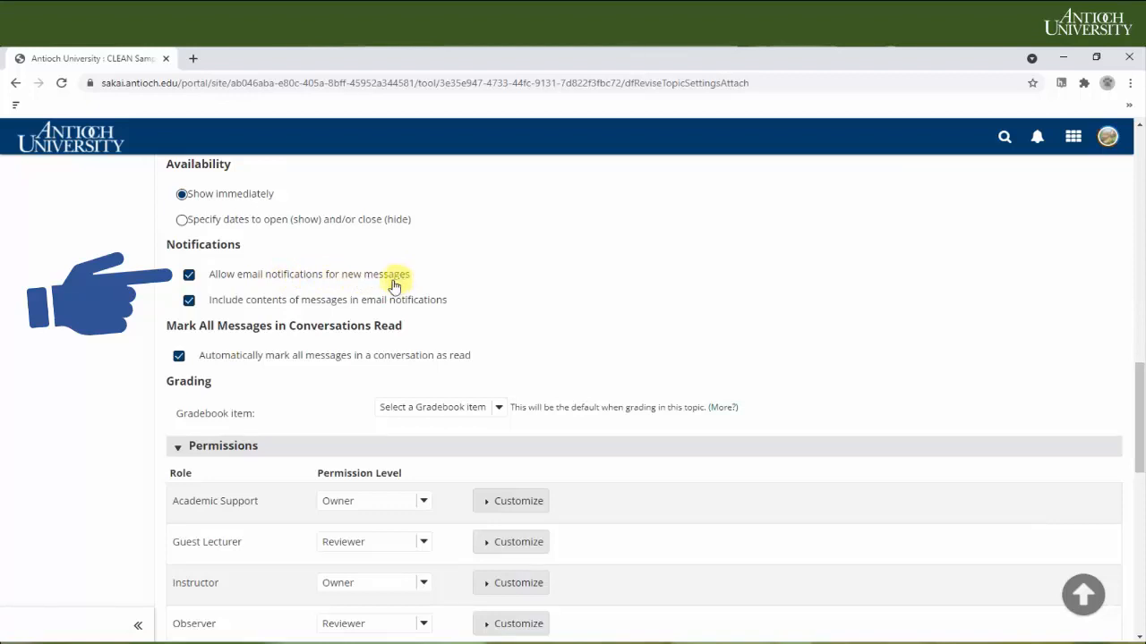
- Turn off including message contents in the topic's email notifications and review the permission levels of the roles
{"action": "left_click", "coordinate": [190, 302]}
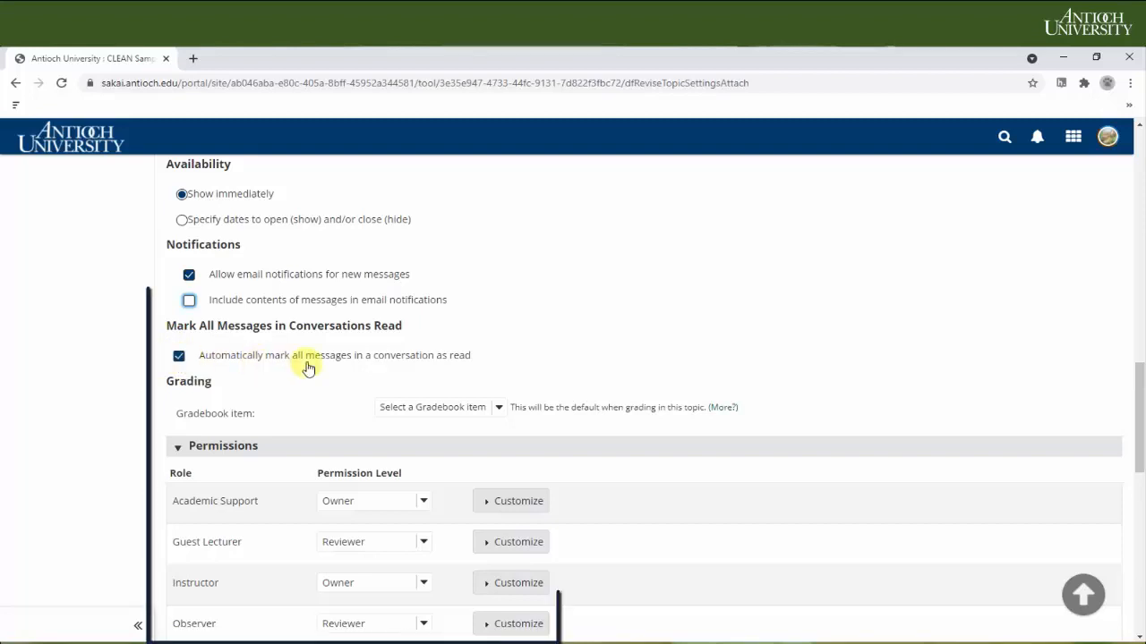
{"action": "scroll", "coordinate": [305, 362], "scroll_direction": "down", "scroll_amount": 2}
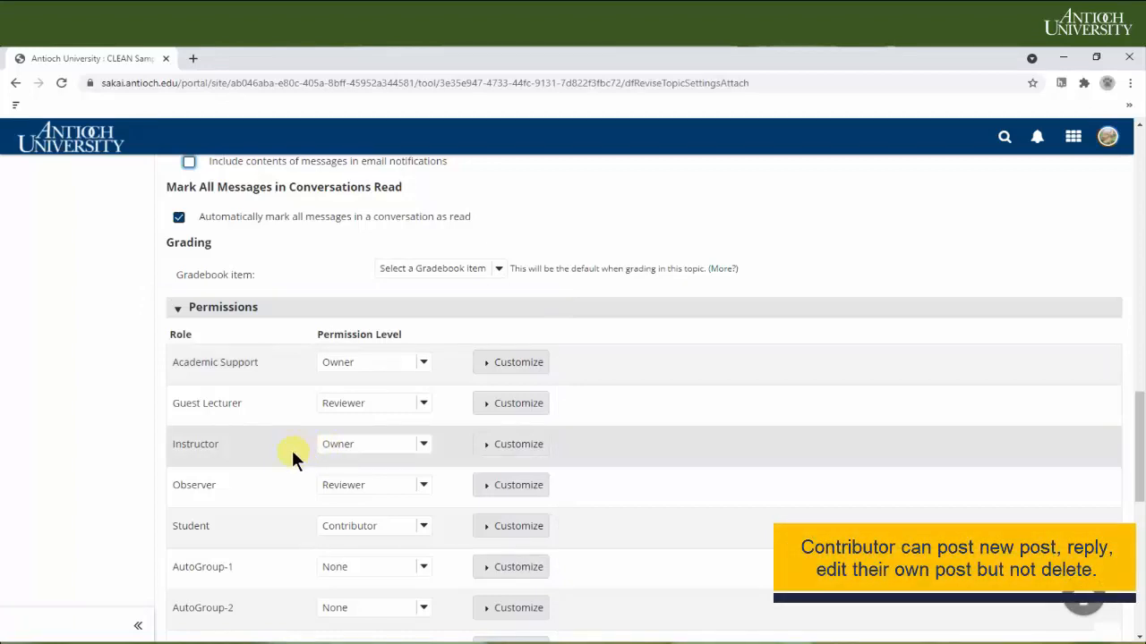
{"action": "scroll", "coordinate": [295, 448], "scroll_direction": "down", "scroll_amount": 2}
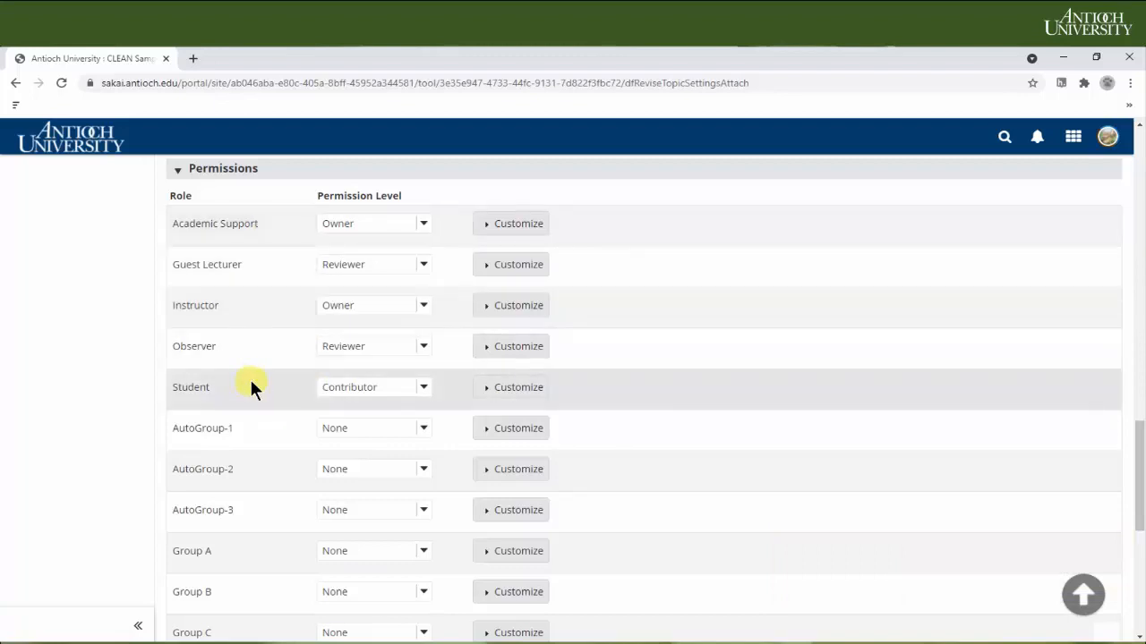
- Review the remaining group permission levels of the Week 1 topic and save the topic's settings
{"action": "scroll", "coordinate": [254, 388], "scroll_direction": "down", "scroll_amount": 3}
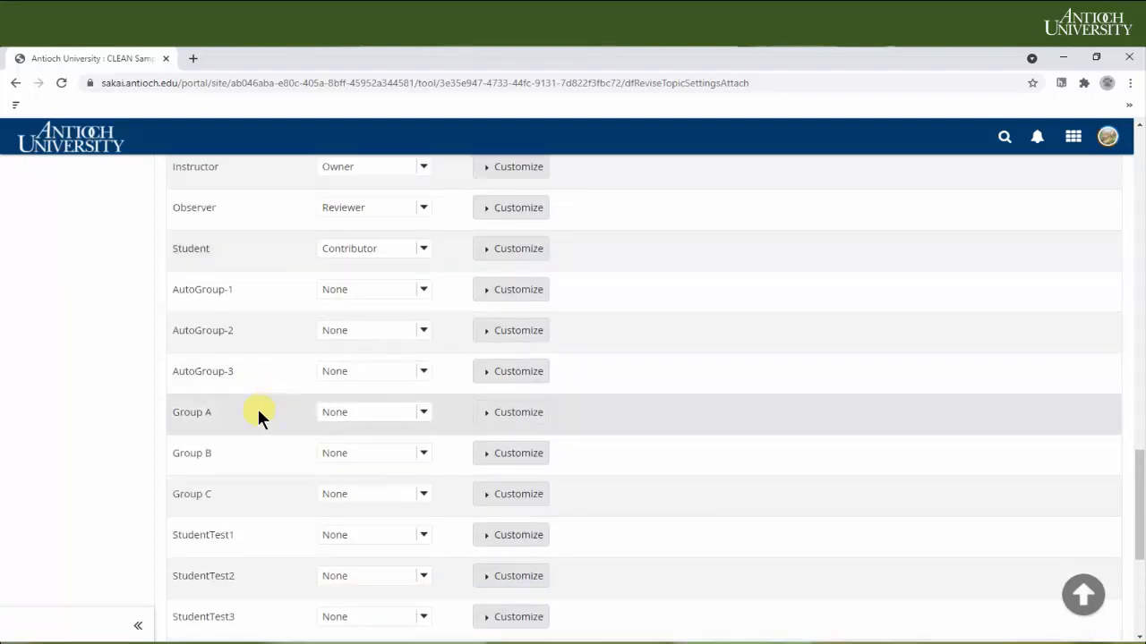
{"action": "scroll", "coordinate": [258, 415], "scroll_direction": "down", "scroll_amount": 6}
{"action": "scroll", "coordinate": [258, 413], "scroll_direction": "down", "scroll_amount": 2}
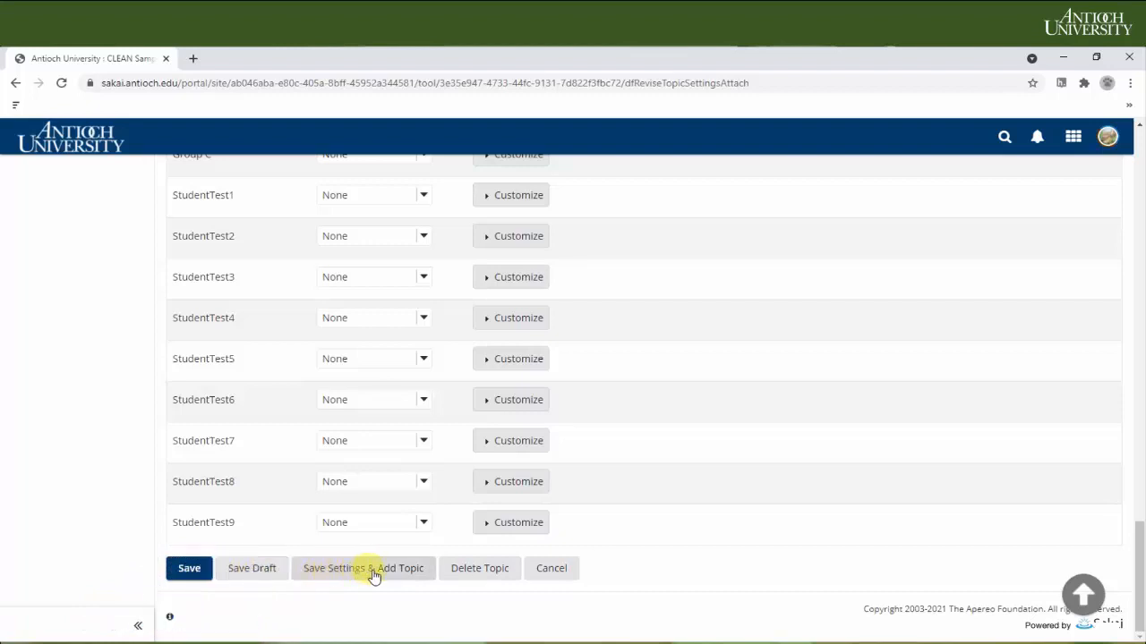
{"action": "left_click", "coordinate": [191, 571]}
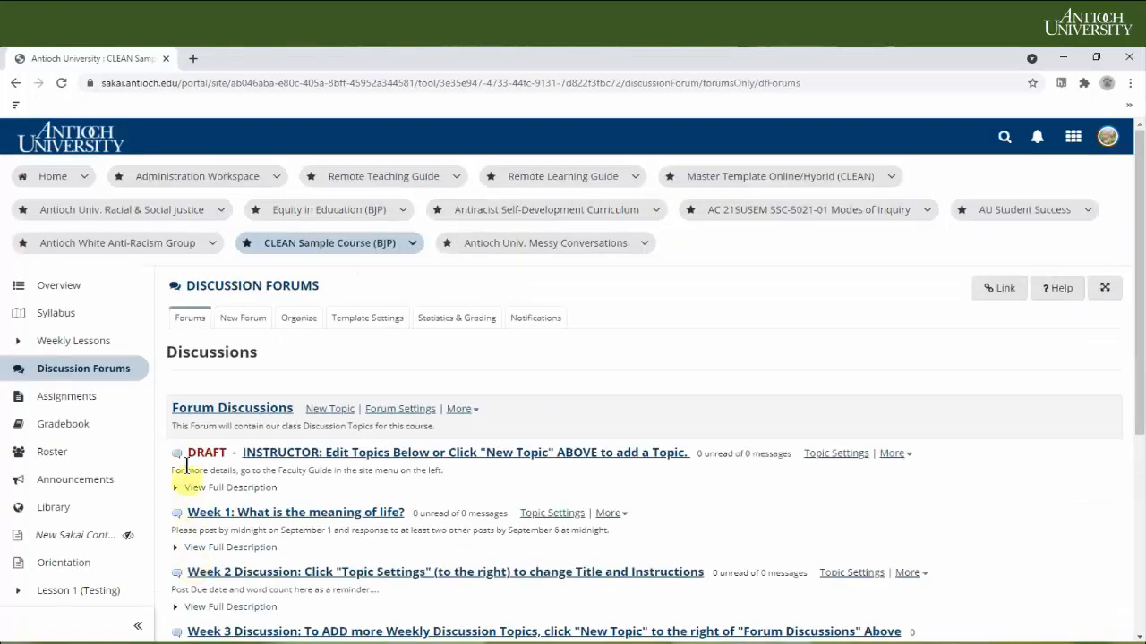
- Check the Week 1 topic's short description in the forum list, and expand and collapse its full description
{"action": "scroll", "coordinate": [189, 471], "scroll_direction": "down", "scroll_amount": 2}
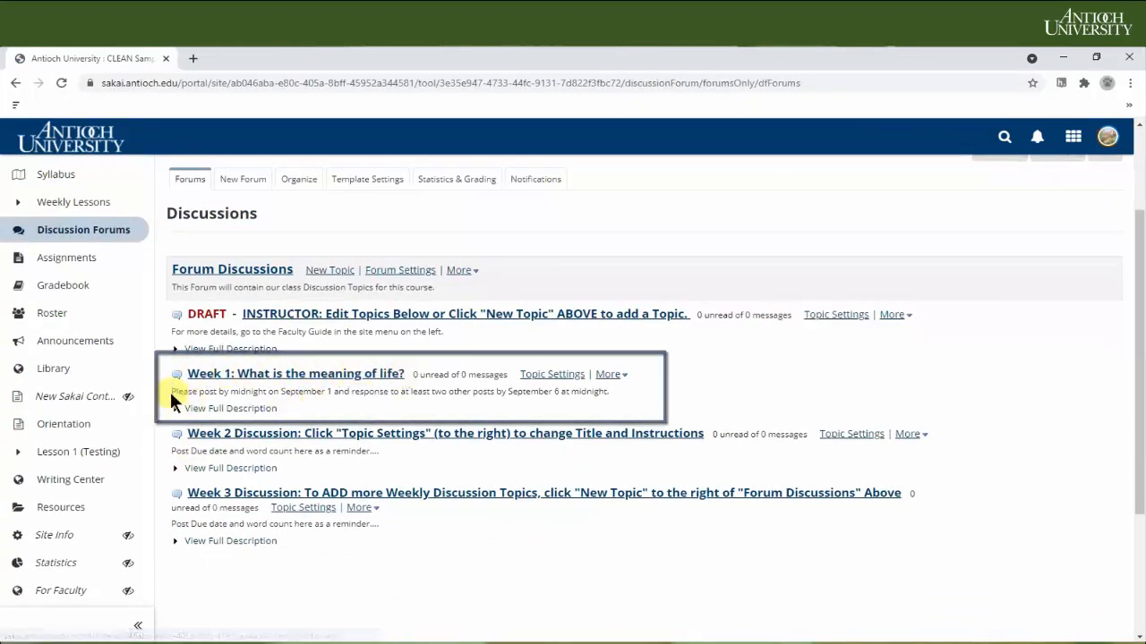
{"action": "left_click_drag", "start_coordinate": [175, 392], "coordinate": [625, 392]}
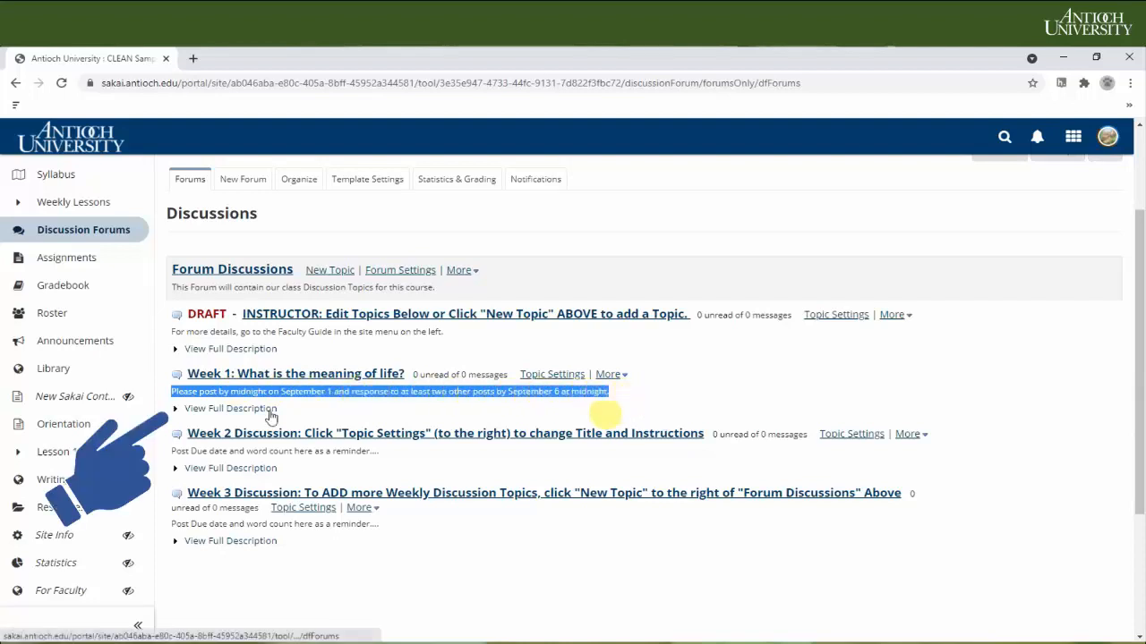
{"action": "left_click", "coordinate": [180, 410]}
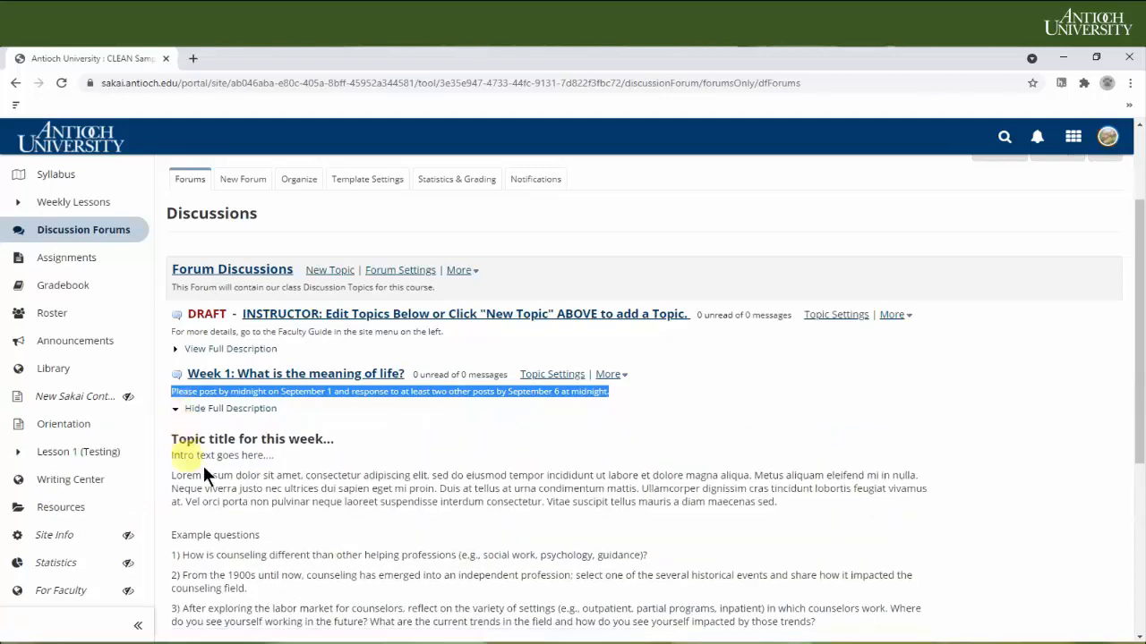
{"action": "scroll", "coordinate": [455, 551], "scroll_direction": "down", "scroll_amount": 2}
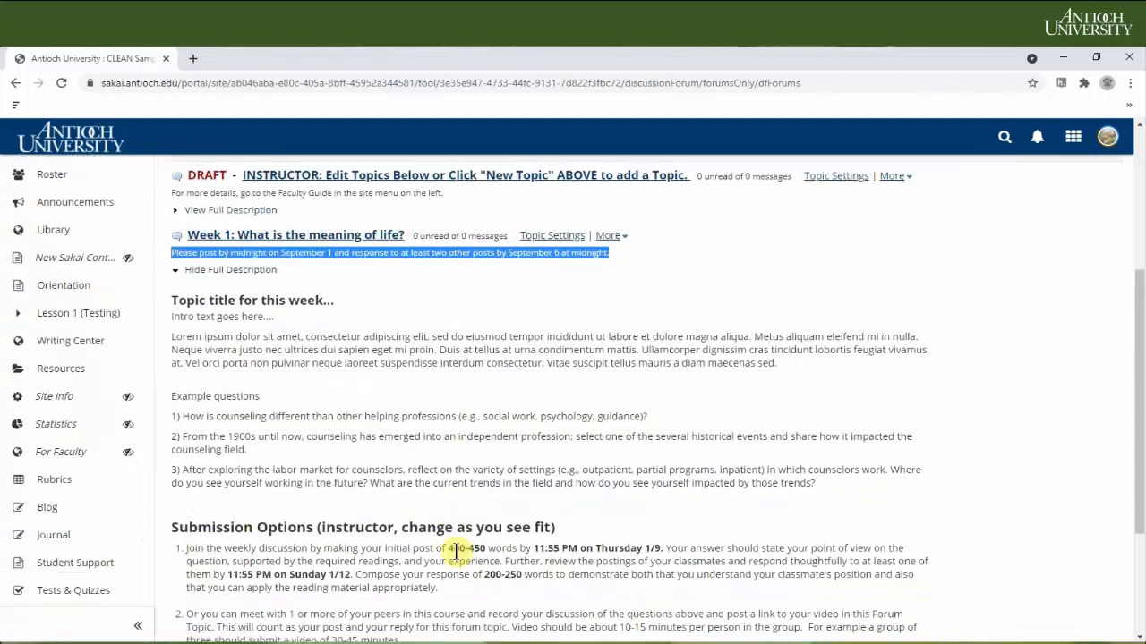
{"action": "left_click", "coordinate": [173, 271]}
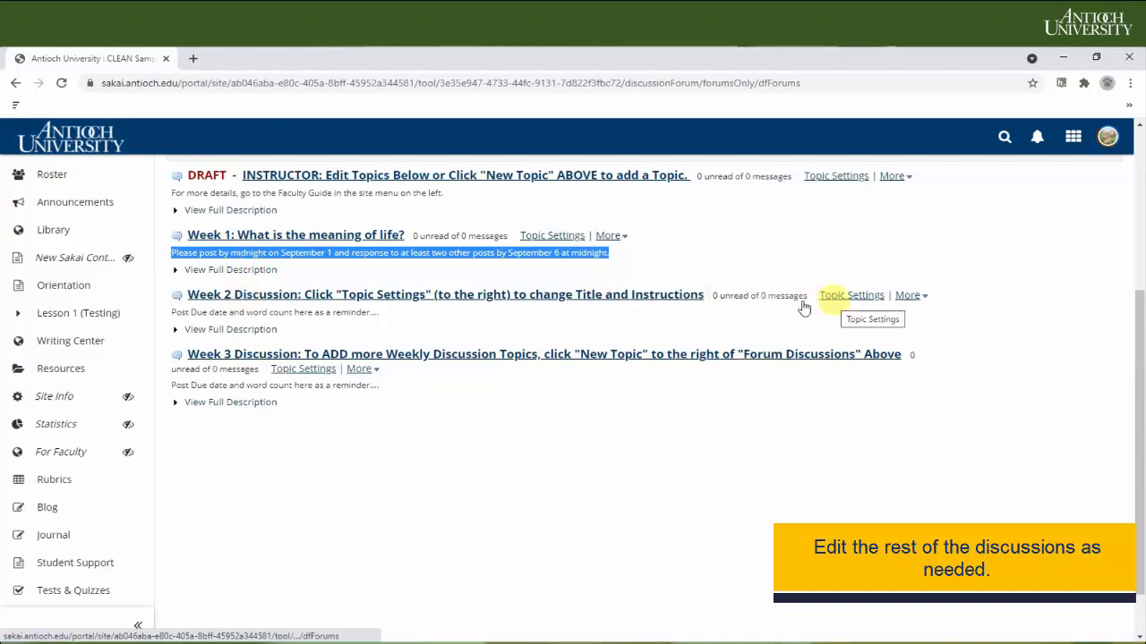
- Duplicate the Week 3 Discussion topic, changing the week number in the new title to 4 and removing "Copy" from its end
{"action": "scroll", "coordinate": [227, 289], "scroll_direction": "down", "scroll_amount": 2}
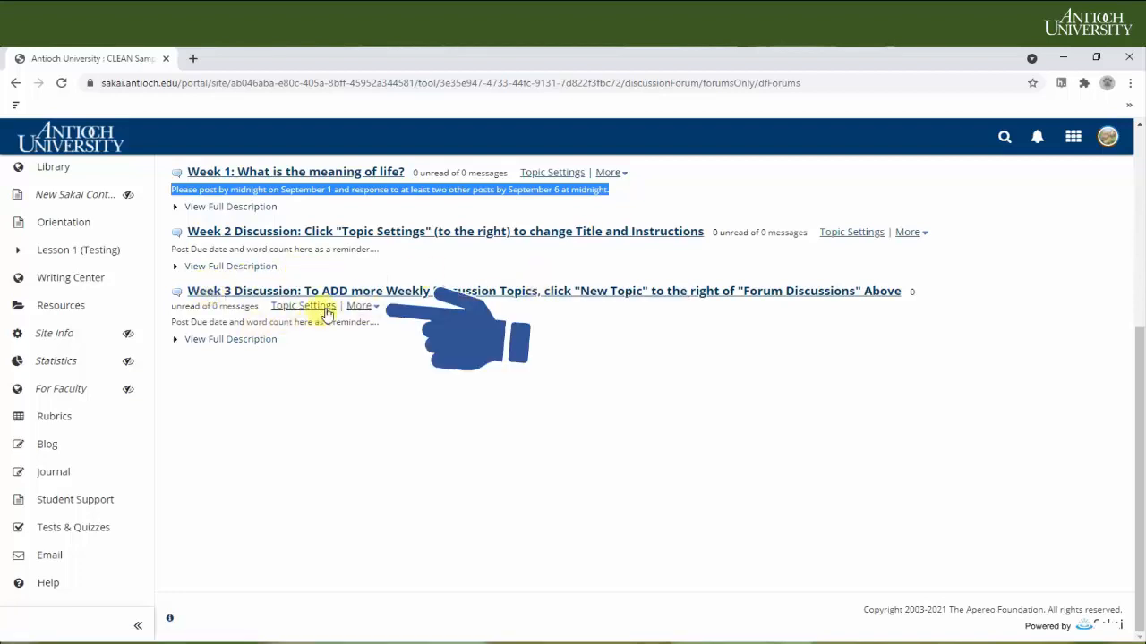
{"action": "left_click", "coordinate": [374, 310]}
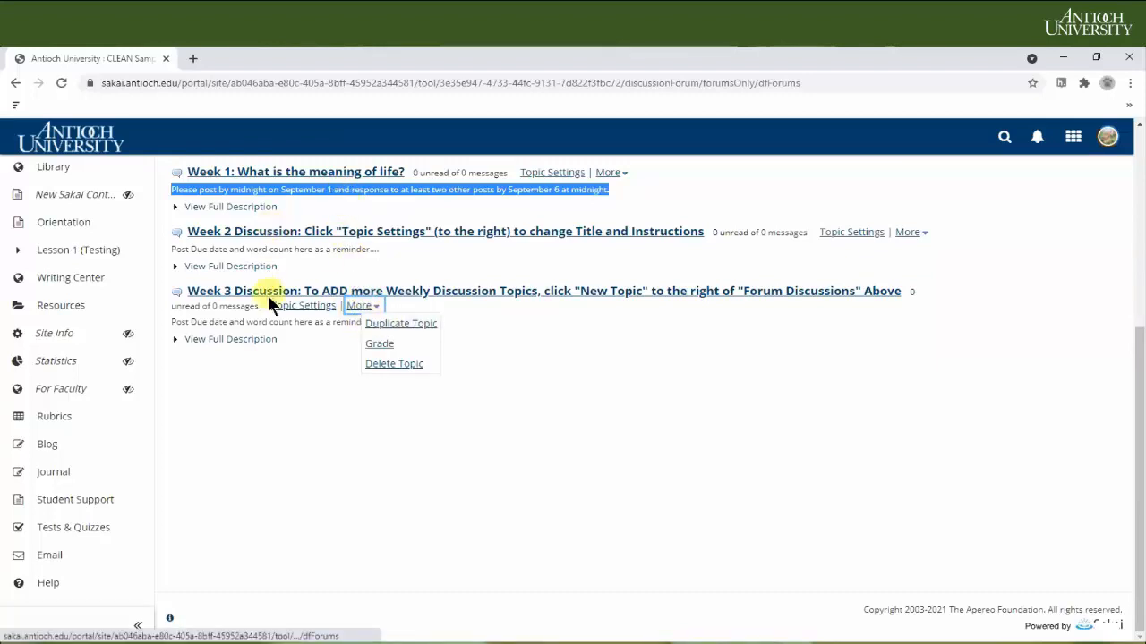
{"action": "left_click", "coordinate": [379, 322]}
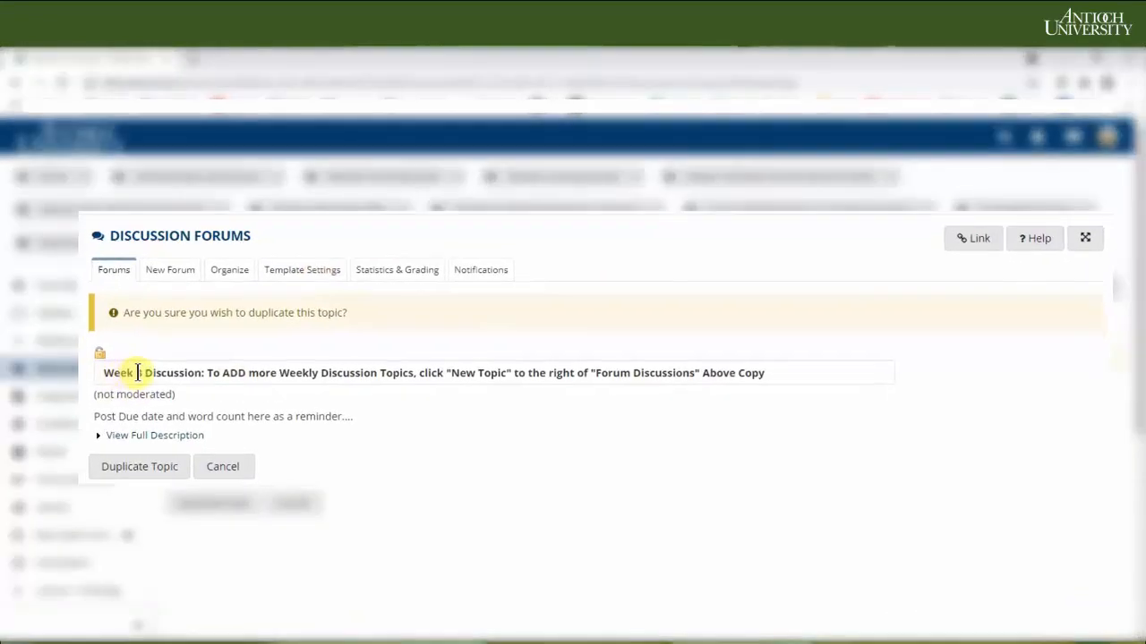
{"action": "left_click", "coordinate": [137, 373]}
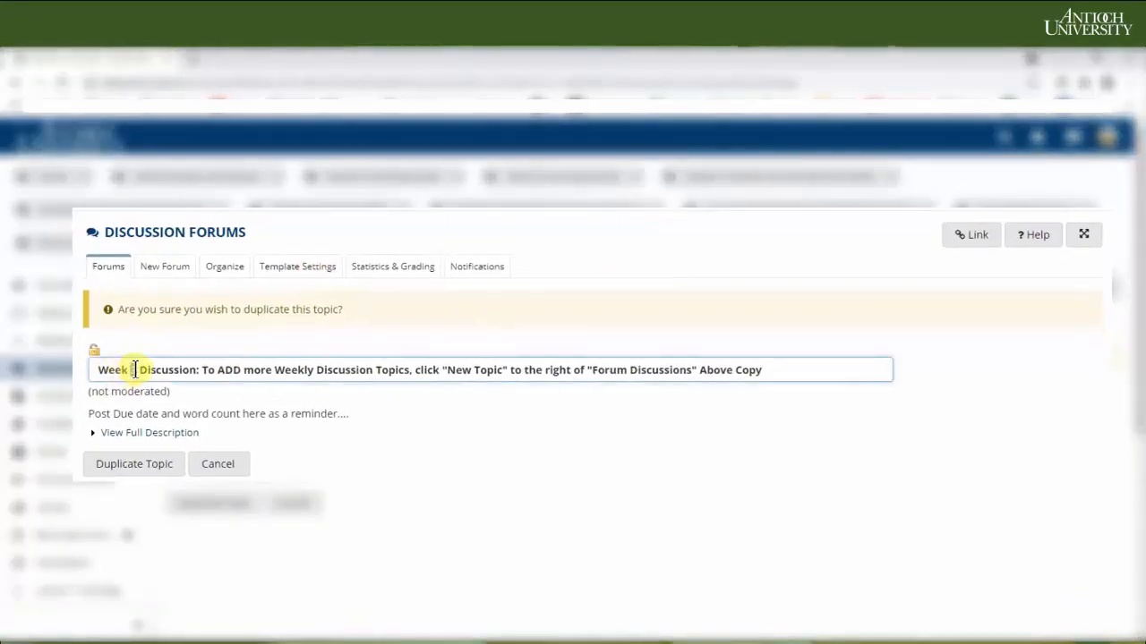
{"action": "key", "text": "BackSpace"}
{"action": "type", "text": "4"}
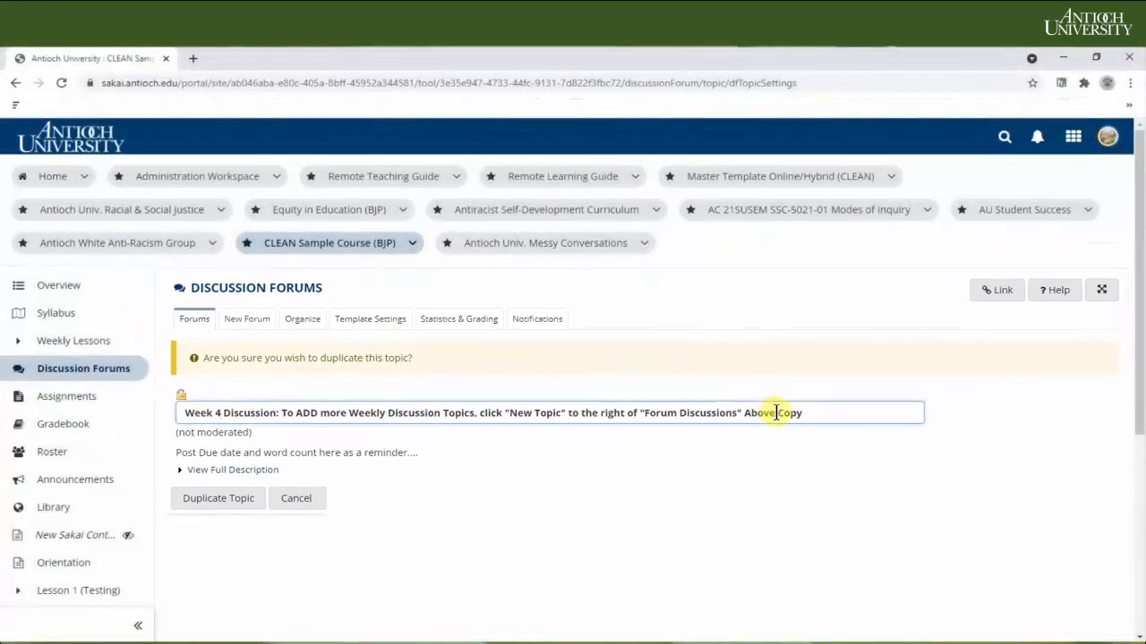
{"action": "left_click_drag", "start_coordinate": [775, 412], "coordinate": [814, 420]}
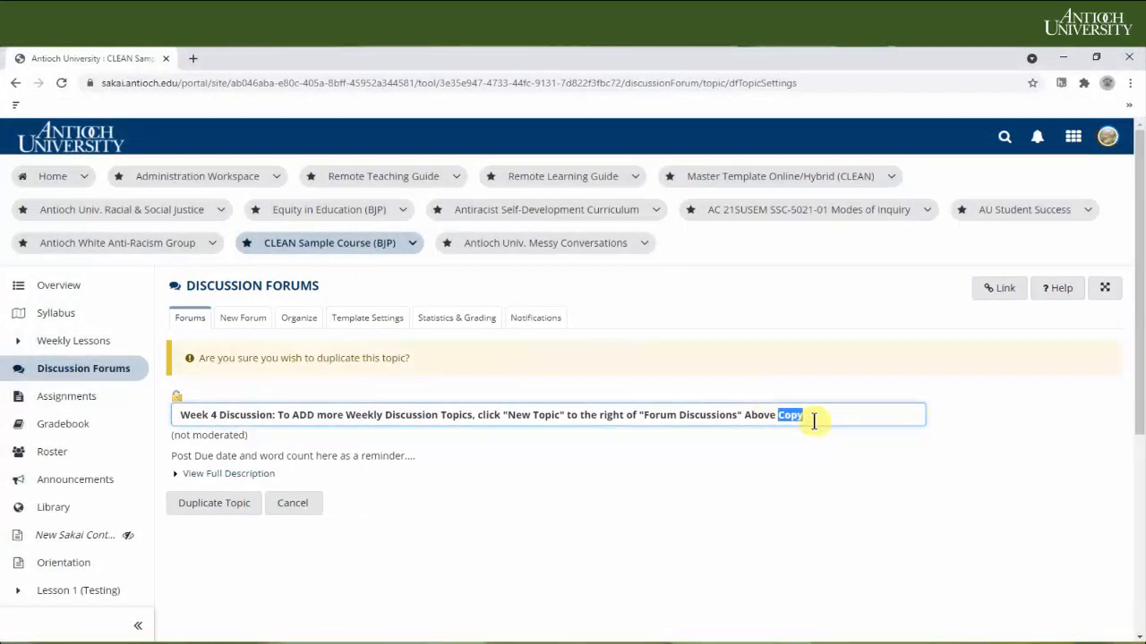
{"action": "left_click", "coordinate": [214, 503]}
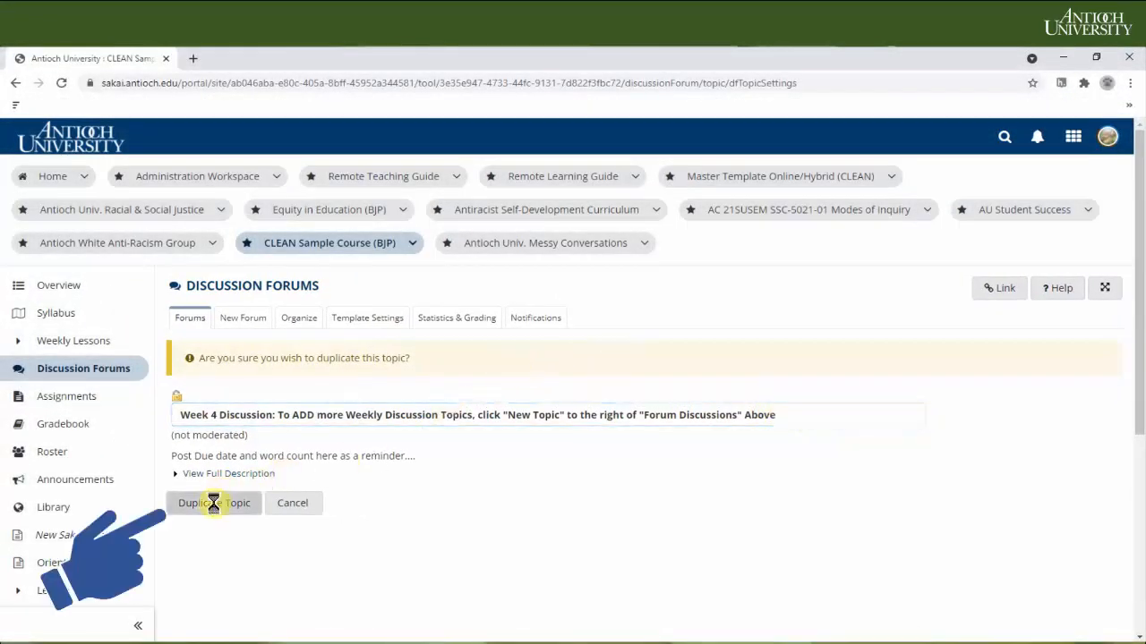
- Check the position of the Week 4 topic in the list and display the additional actions for the Week 1 topic
{"action": "scroll", "coordinate": [179, 463], "scroll_direction": "down", "scroll_amount": 4}
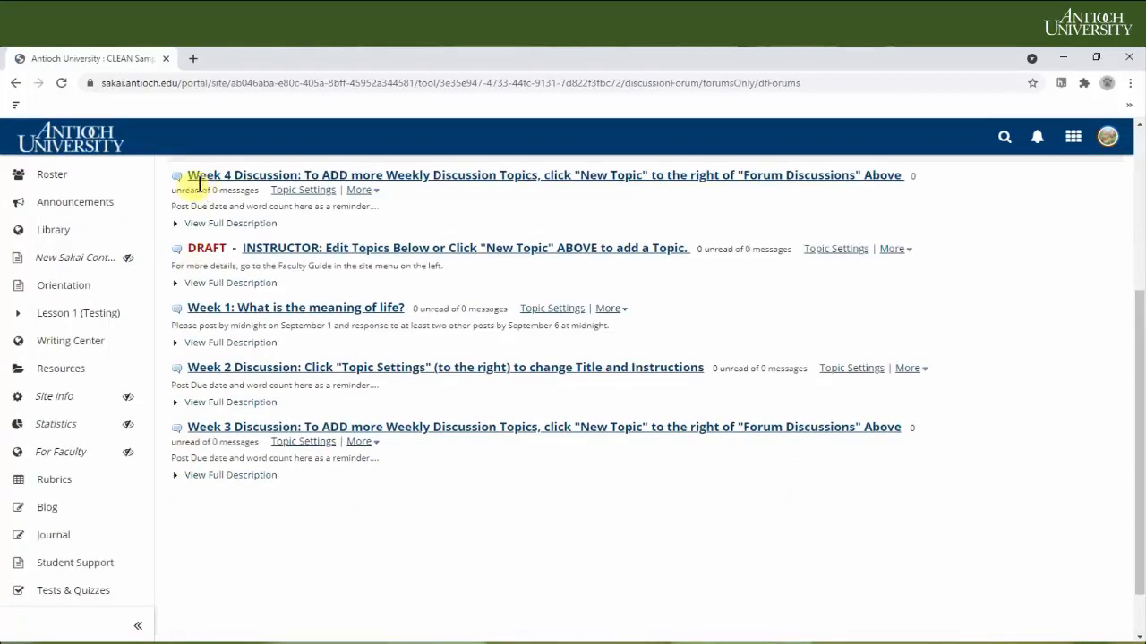
{"action": "scroll", "coordinate": [191, 177], "scroll_direction": "up", "scroll_amount": 2}
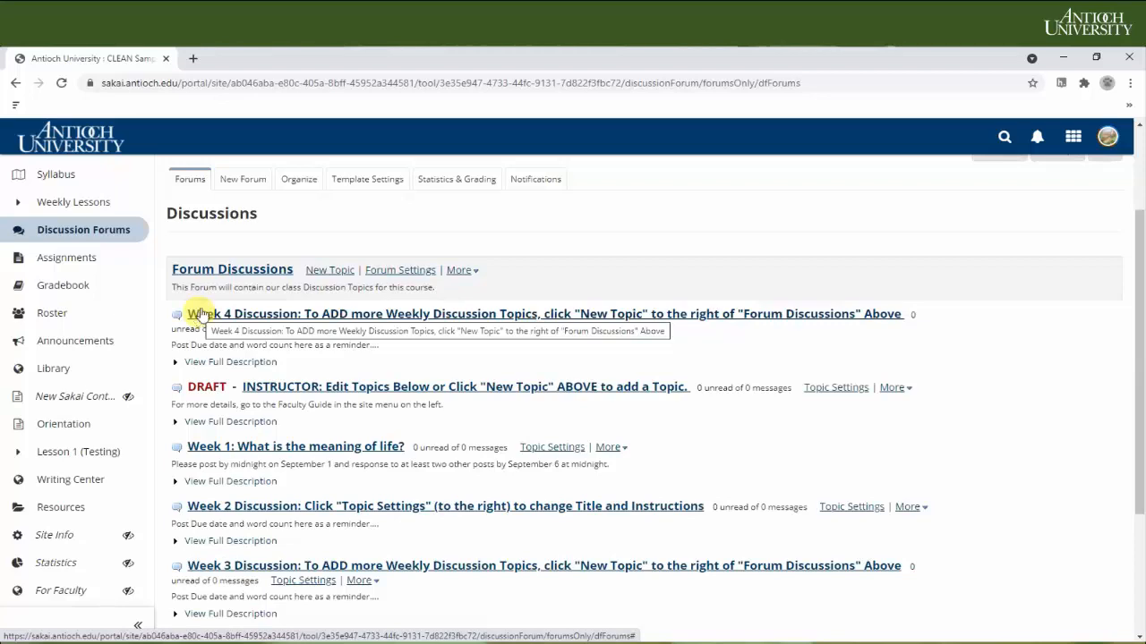
{"action": "scroll", "coordinate": [206, 323], "scroll_direction": "down", "scroll_amount": 2}
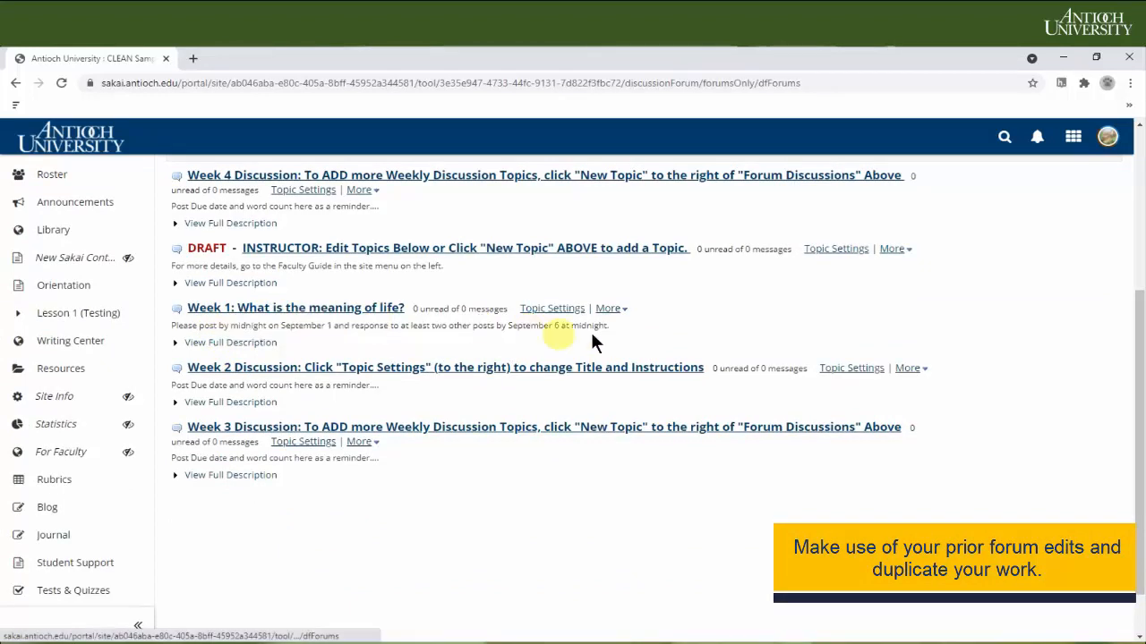
{"action": "left_click", "coordinate": [608, 308]}
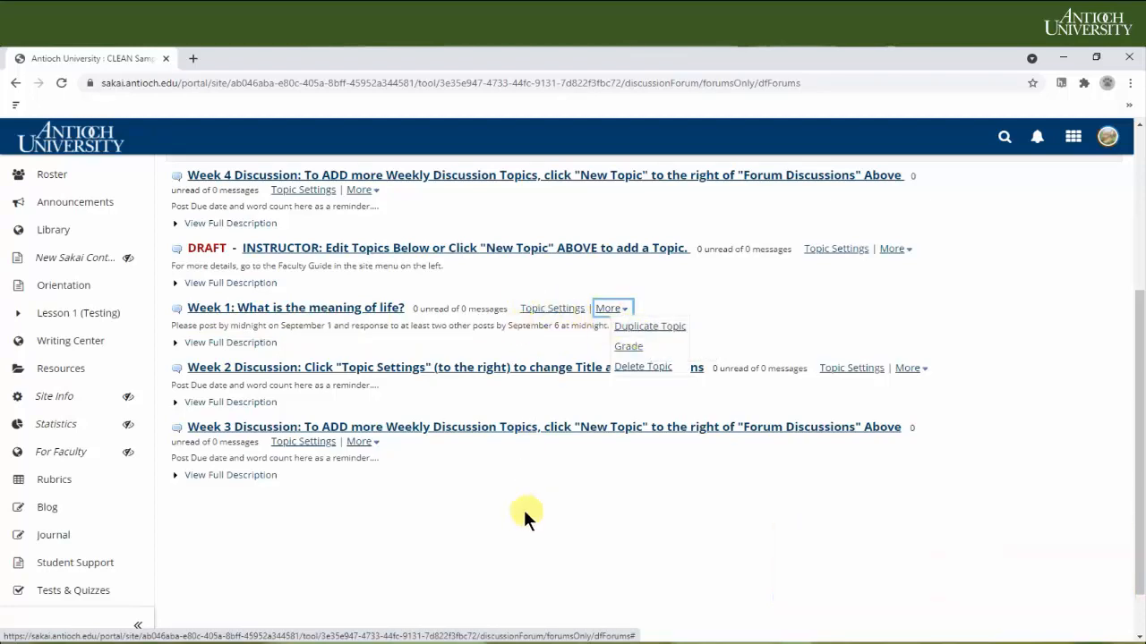
{"action": "scroll", "coordinate": [504, 490], "scroll_direction": "up", "scroll_amount": 3}
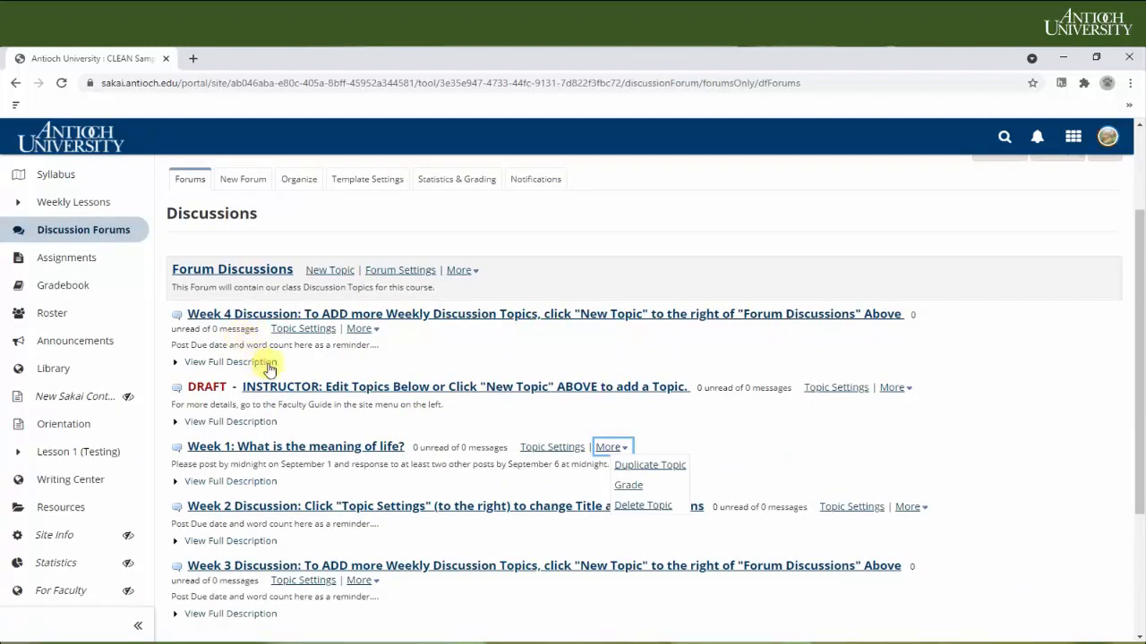
- Reorder the forum's topics by setting the Week 4 Discussion topic to position 5, and save the new order
{"action": "left_click", "coordinate": [296, 182]}
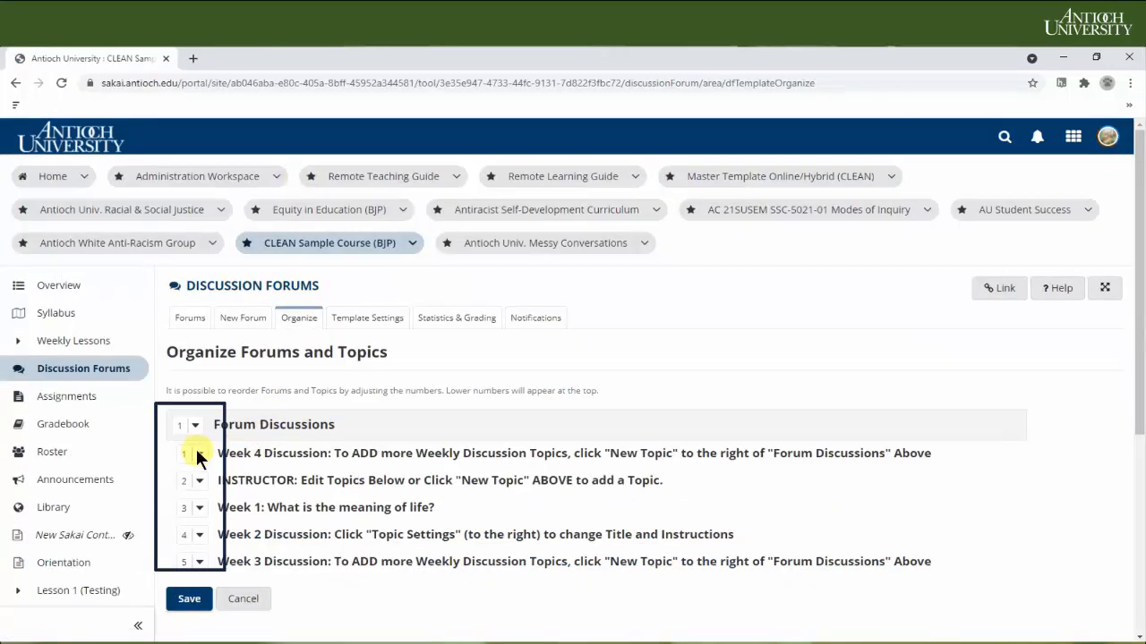
{"action": "left_click", "coordinate": [197, 454]}
{"action": "left_click", "coordinate": [187, 525]}
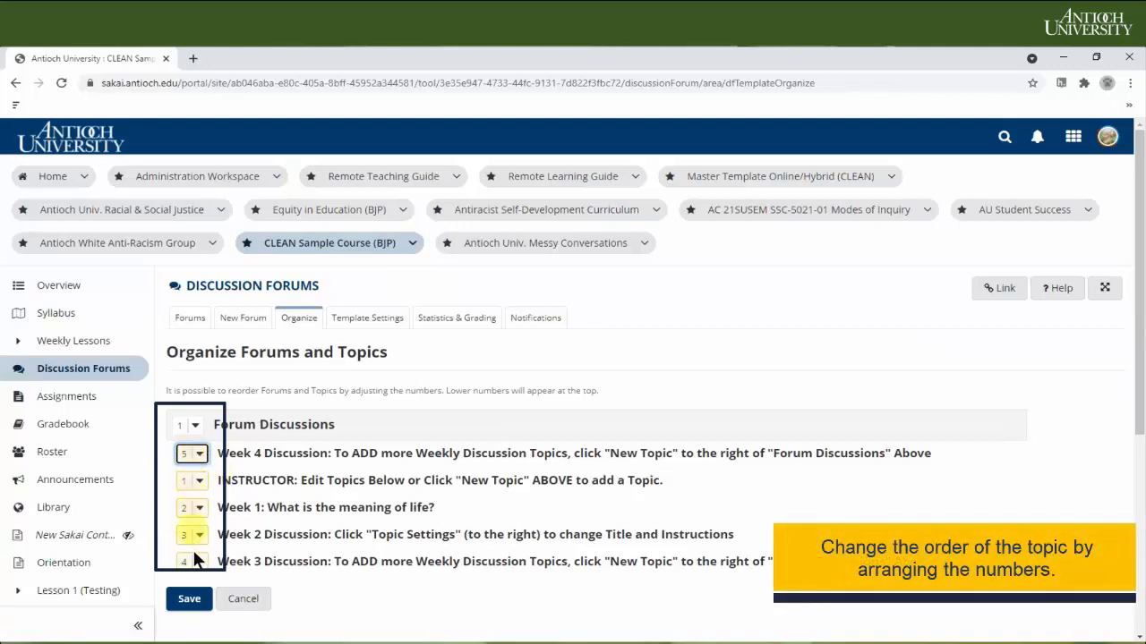
{"action": "left_click", "coordinate": [190, 601]}
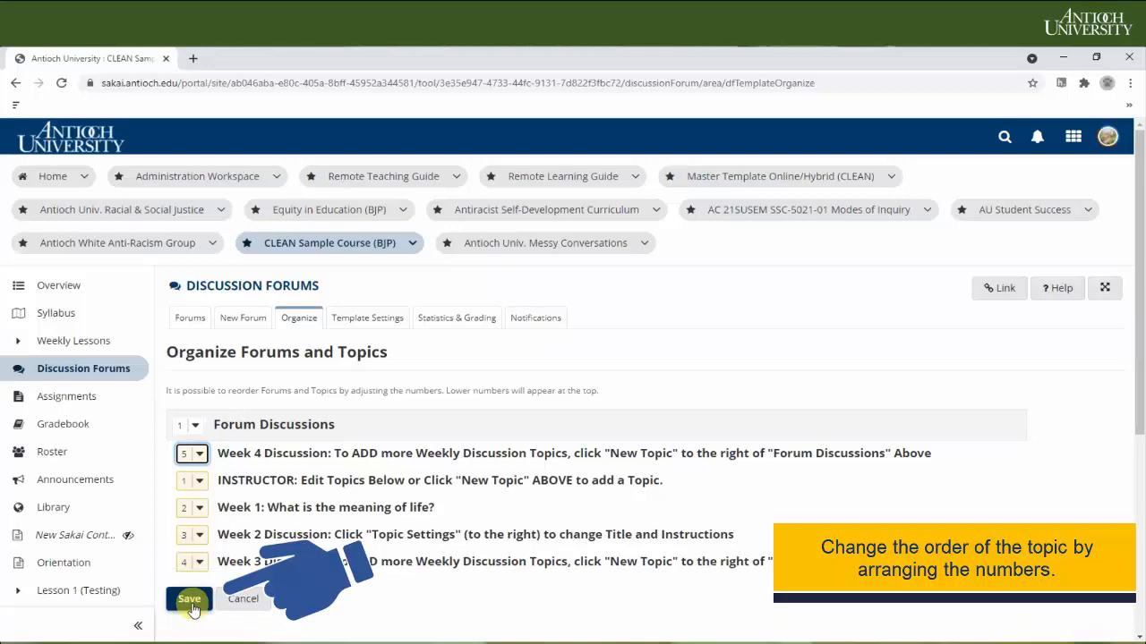
{"action": "scroll", "coordinate": [266, 356], "scroll_direction": "down", "scroll_amount": 2}
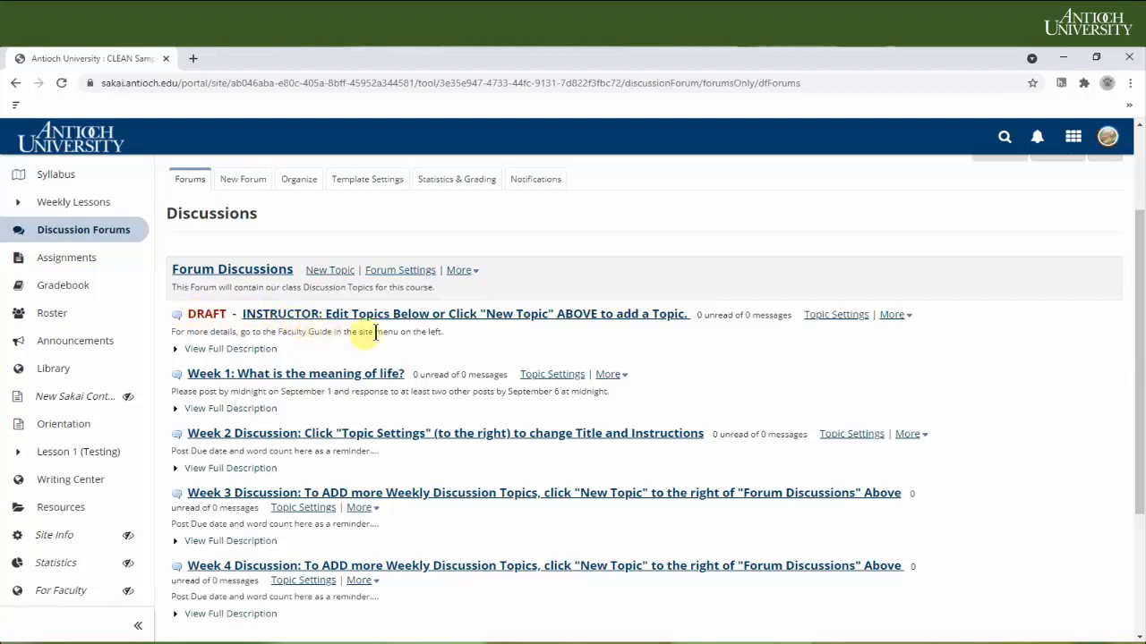
- Delete the draft topic "INSTRUCTOR: Edit Topics Below or Click "New Topic" ABOVE to add a Topic." from Forum Discussions
{"action": "left_click", "coordinate": [895, 315]}
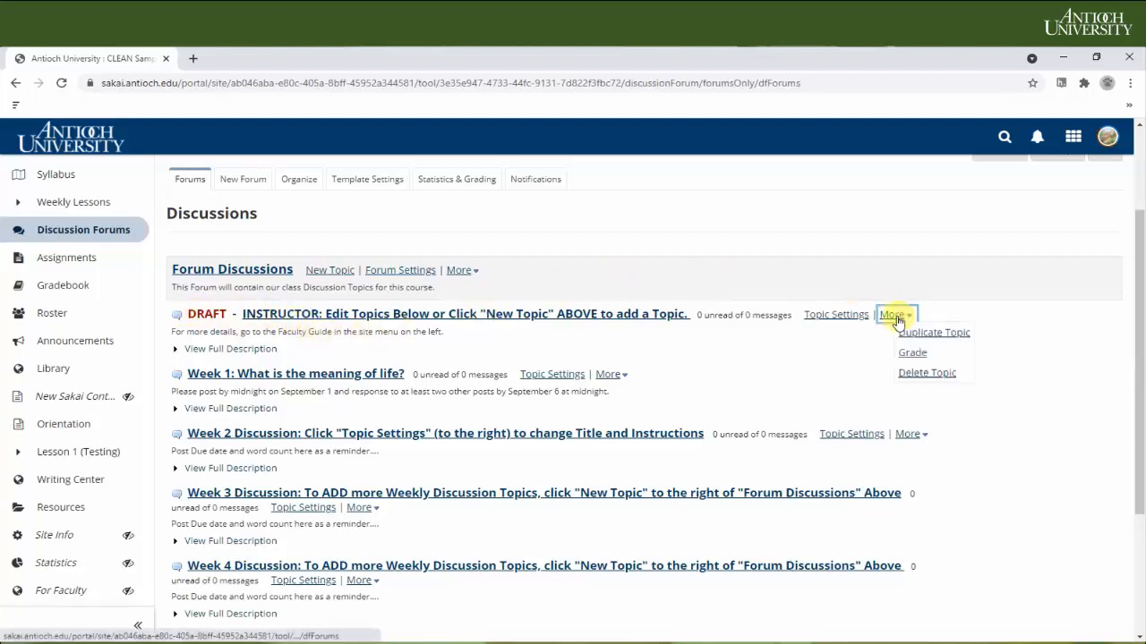
{"action": "left_click", "coordinate": [912, 375]}
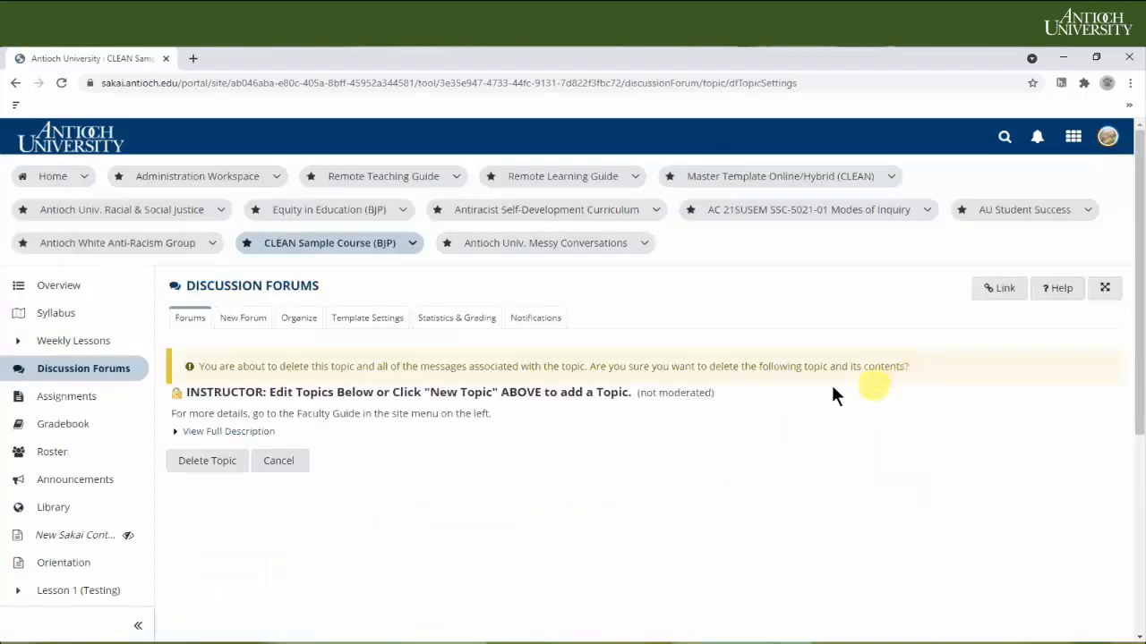
{"action": "left_click", "coordinate": [199, 468]}
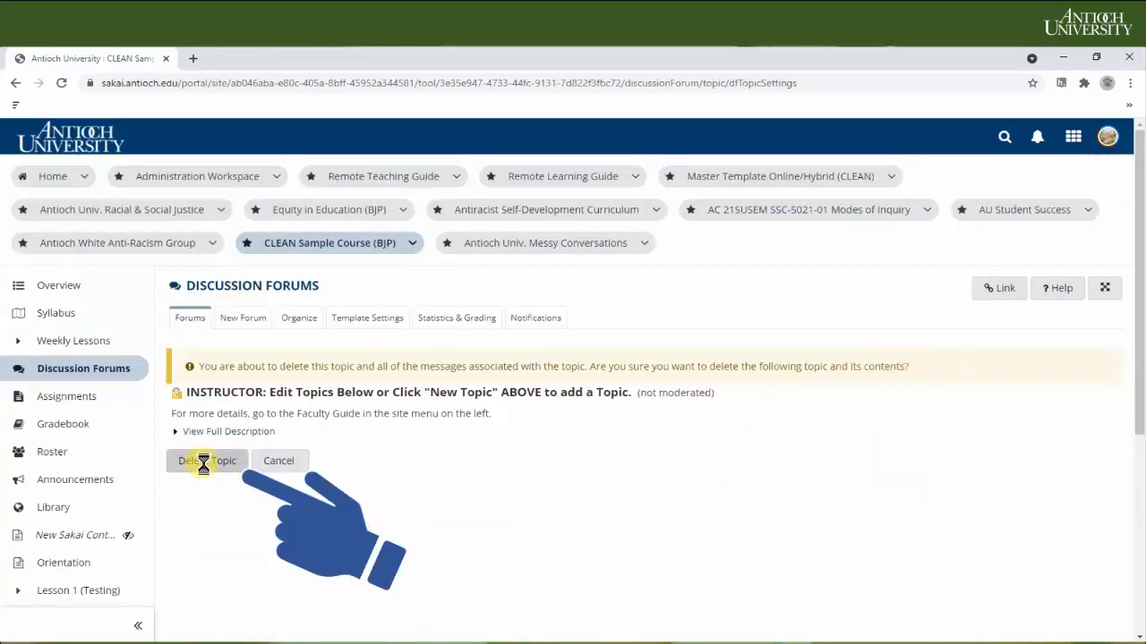
{"action": "scroll", "coordinate": [331, 457], "scroll_direction": "down", "scroll_amount": 2}
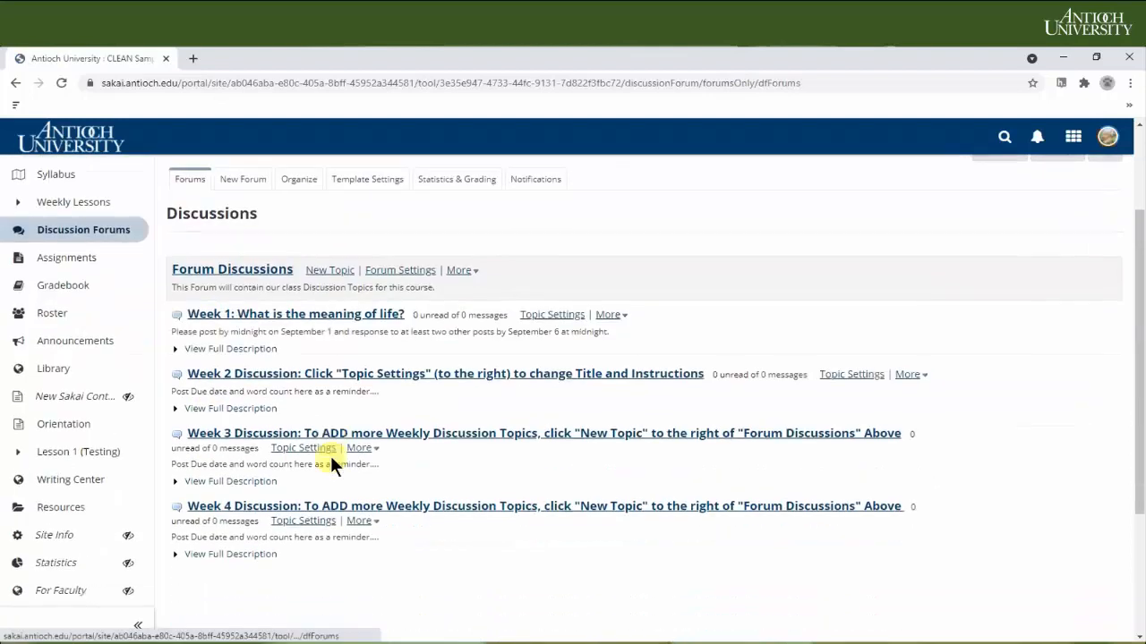